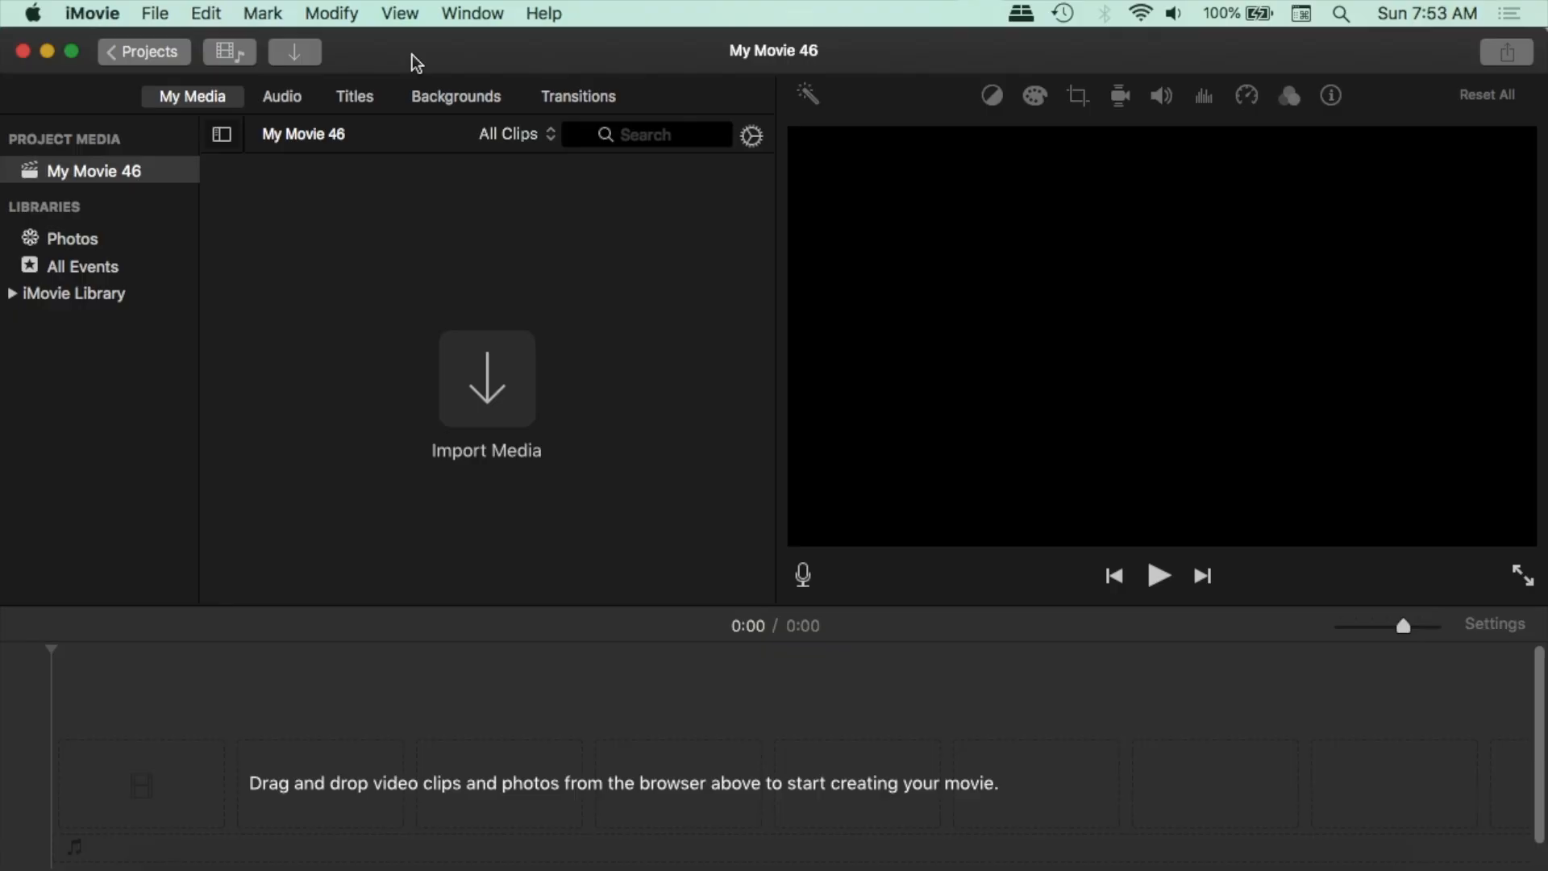
# Step: Add Video.mp4 from the Desktop folder in Finder to the empty timeline and play it from the start
pyautogui.click(184, 861)
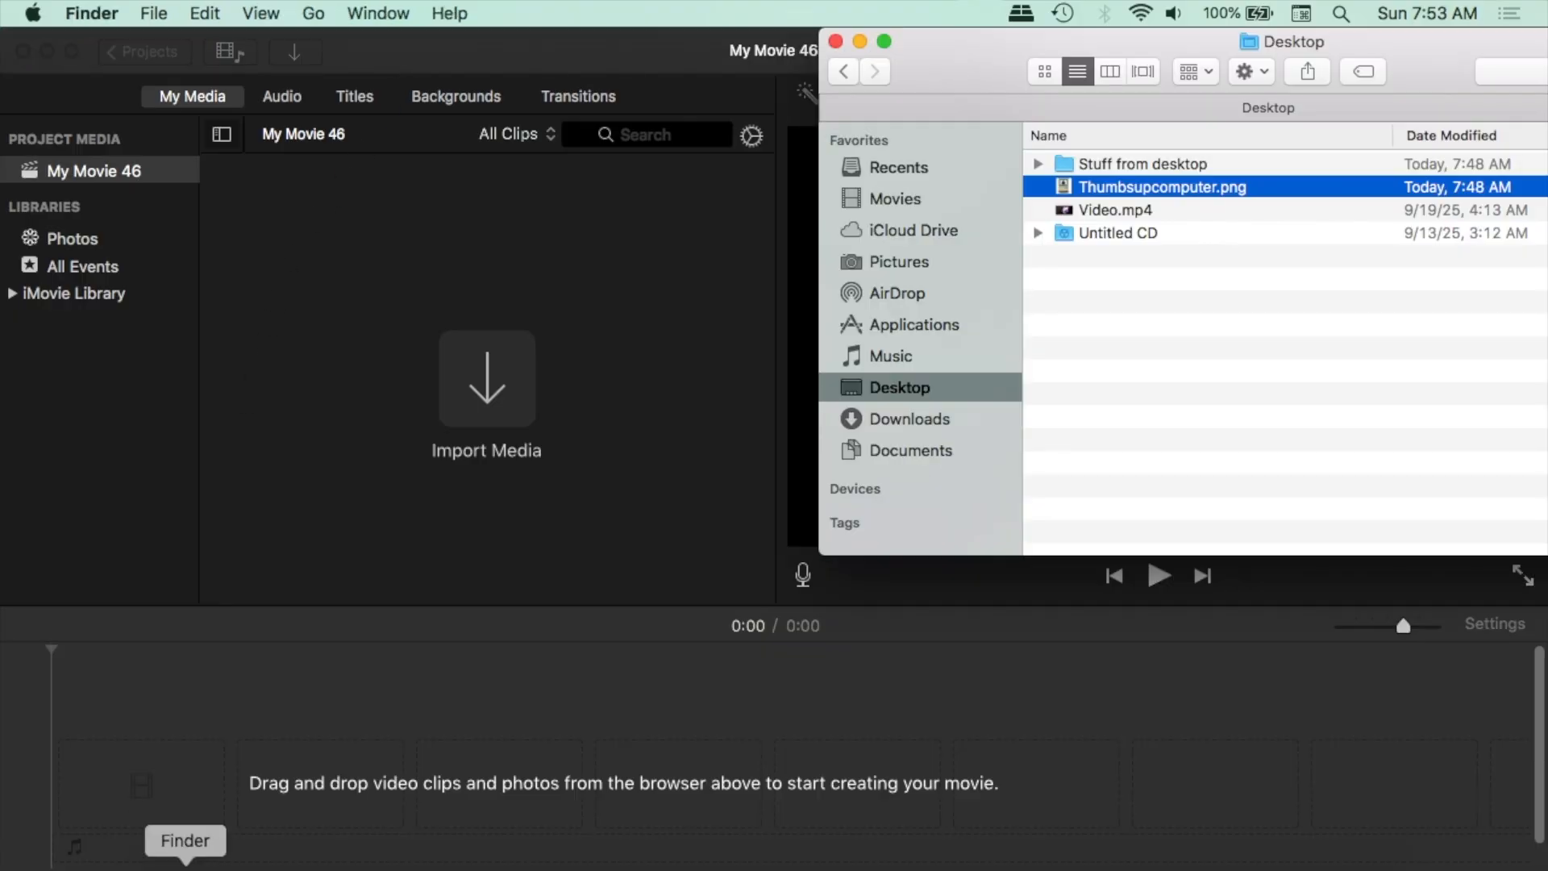
pyautogui.moveTo(927, 71); pyautogui.dragTo(1036, 70)
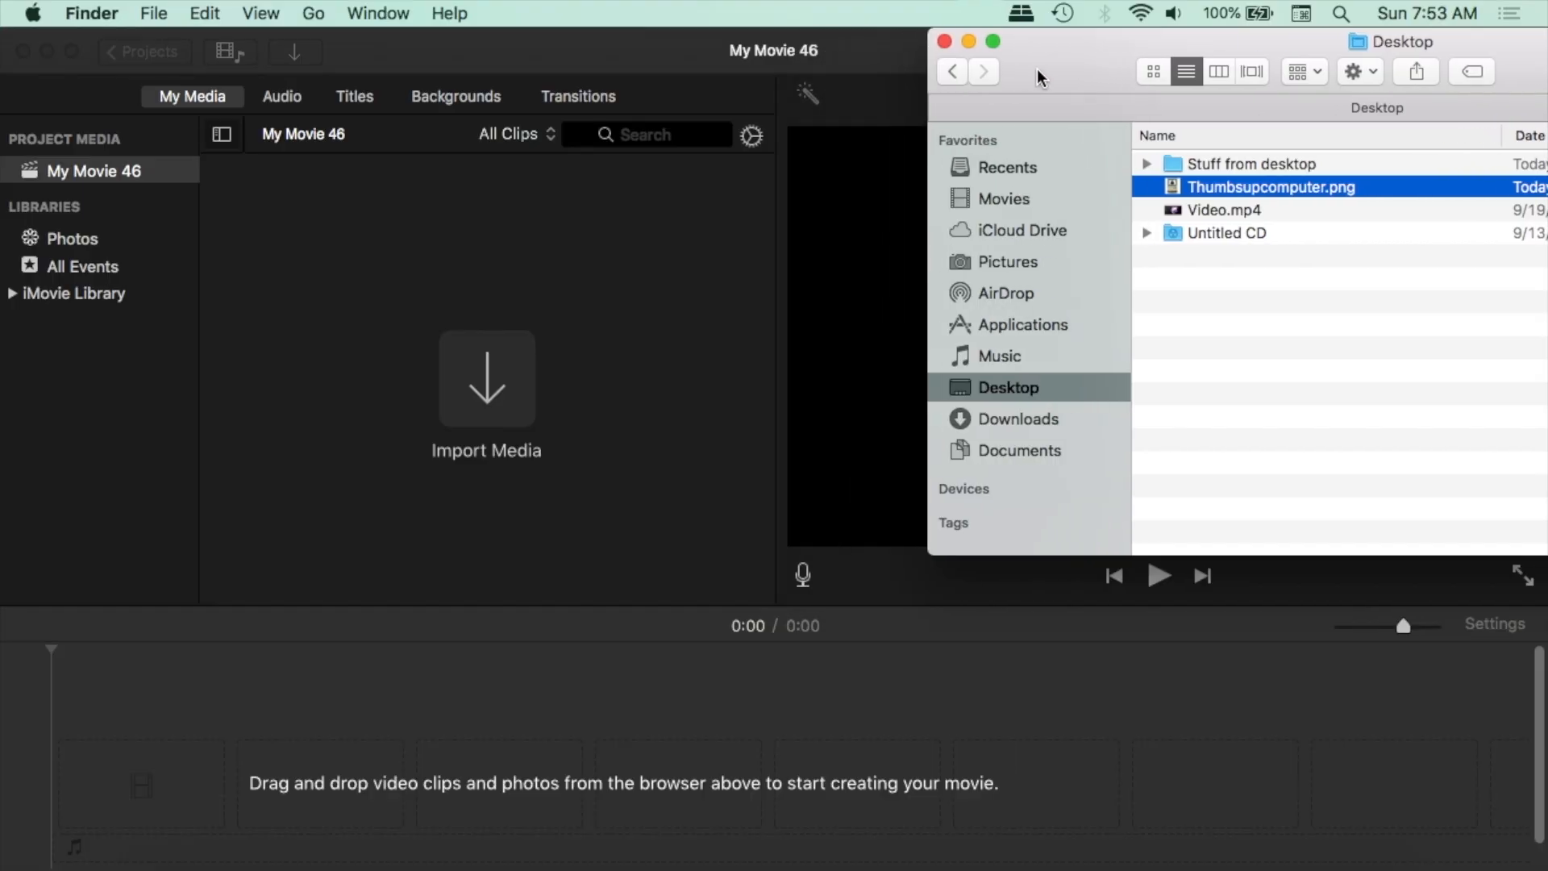
pyautogui.click(1312, 211)
pyautogui.moveTo(1313, 215); pyautogui.dragTo(339, 735)
pyautogui.click(371, 723)
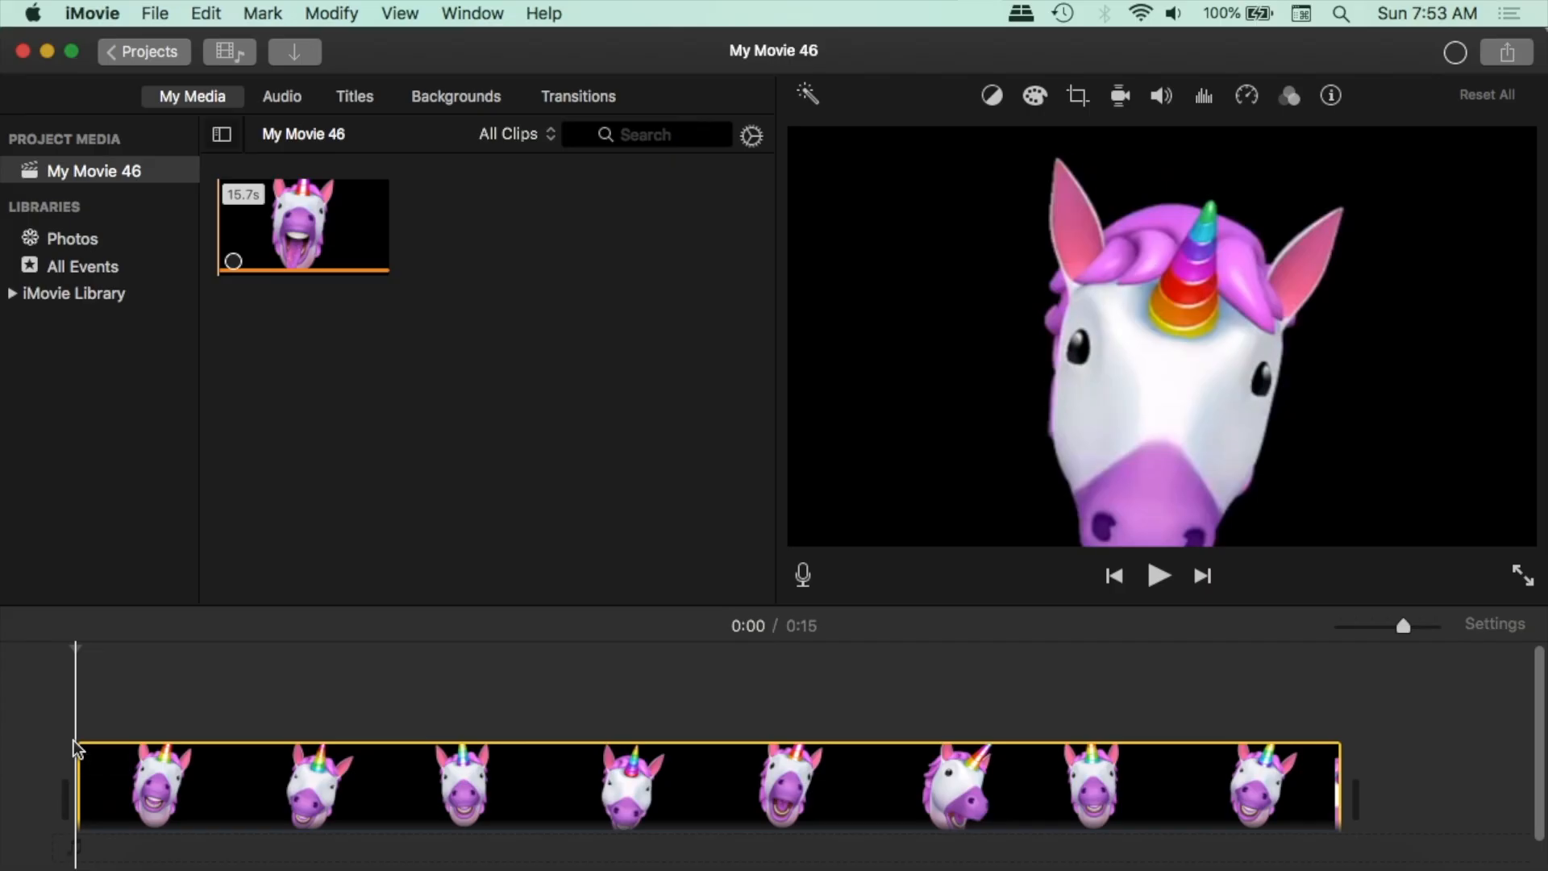
pyautogui.press('space')
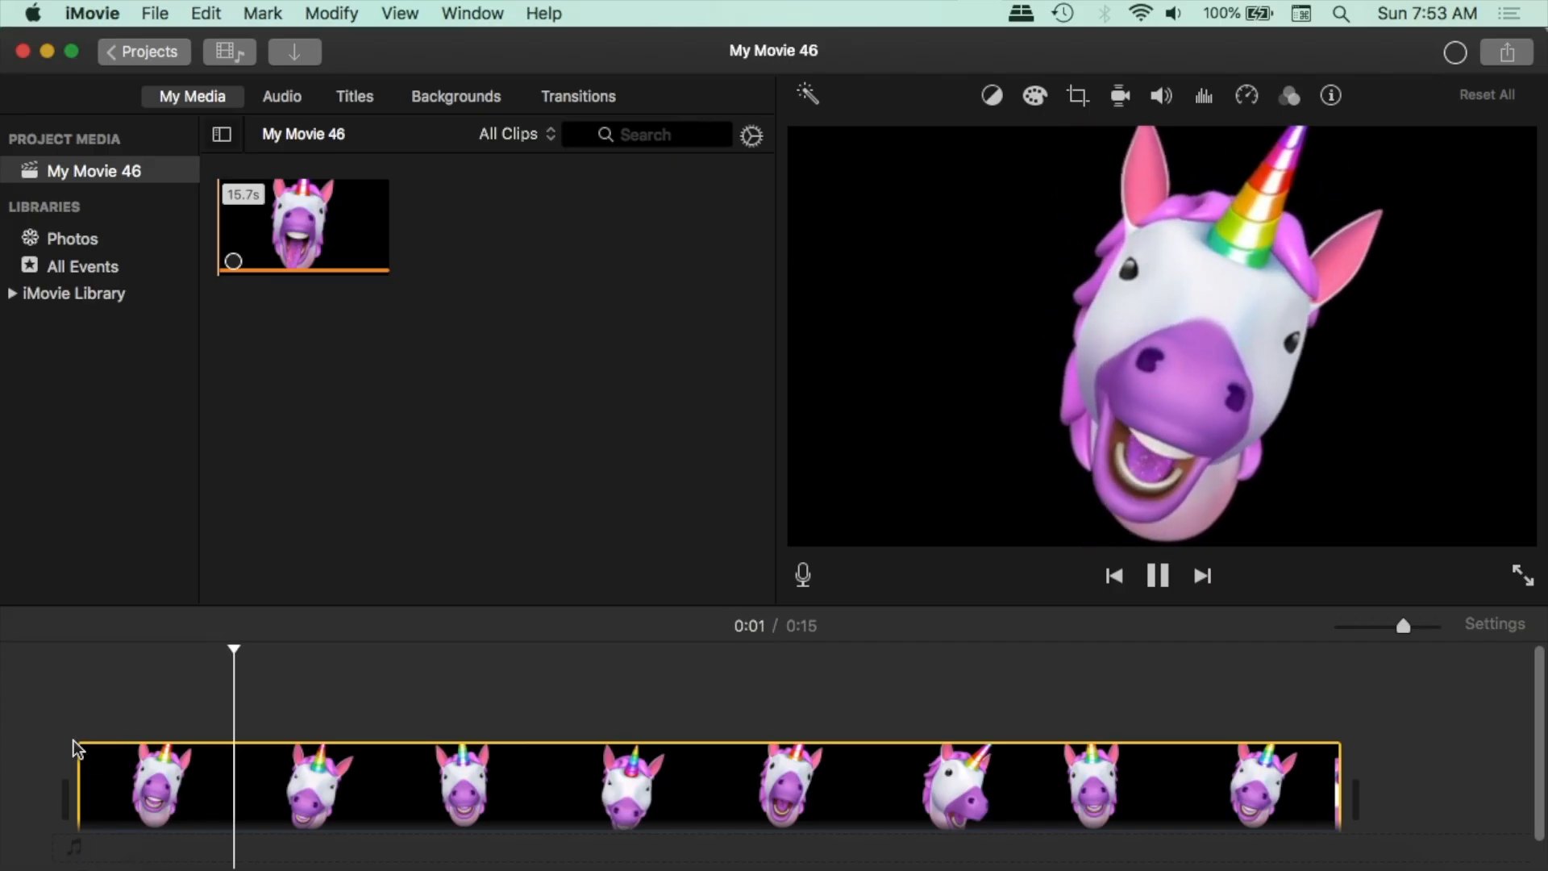
pyautogui.press('space')
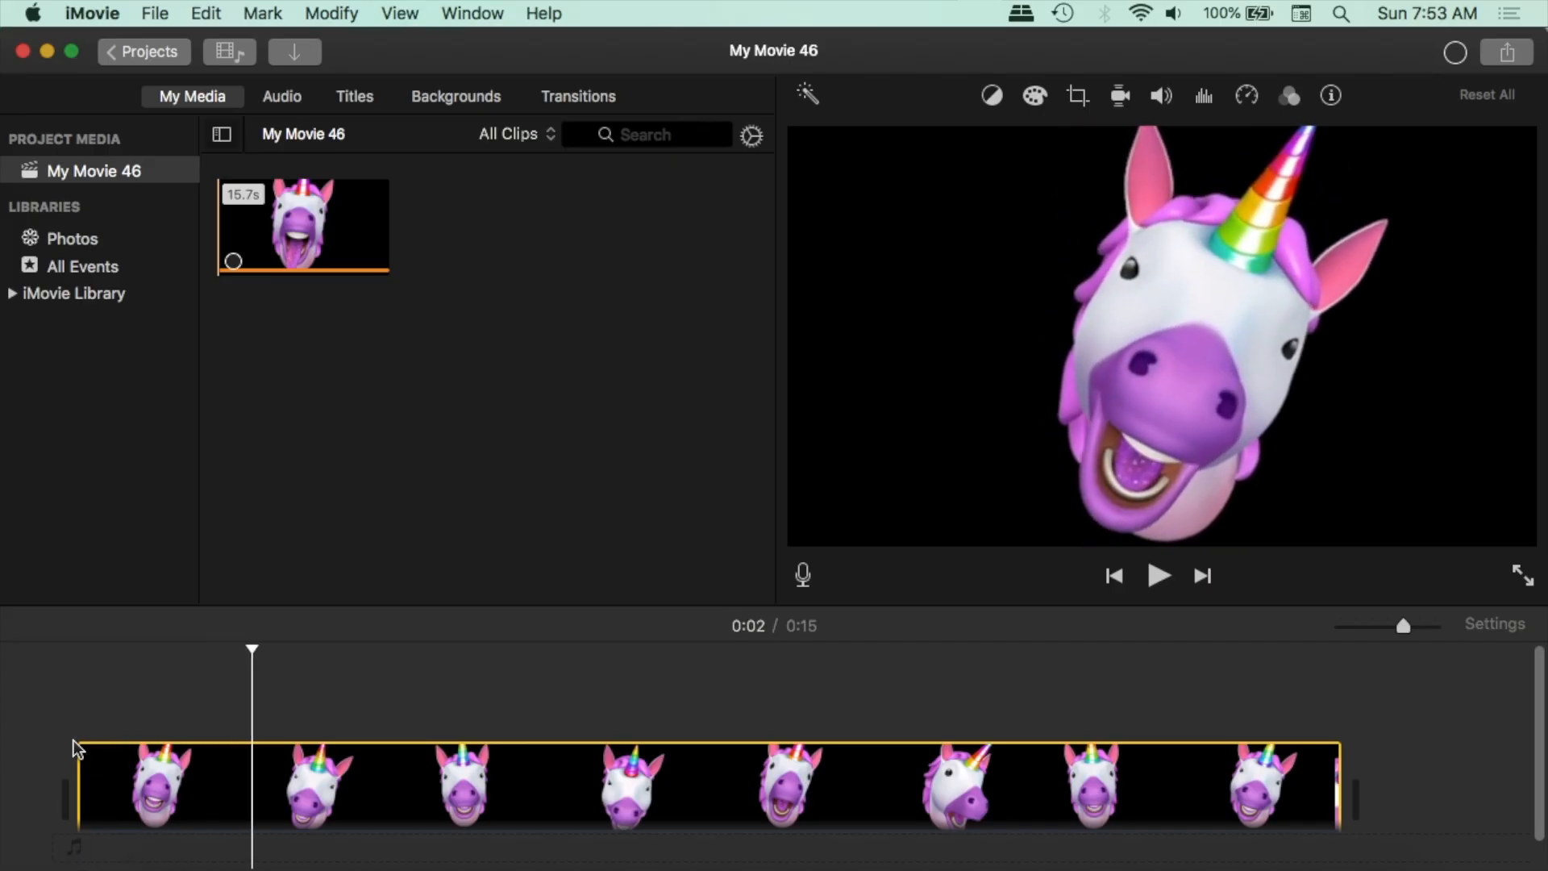
pyautogui.press('space')
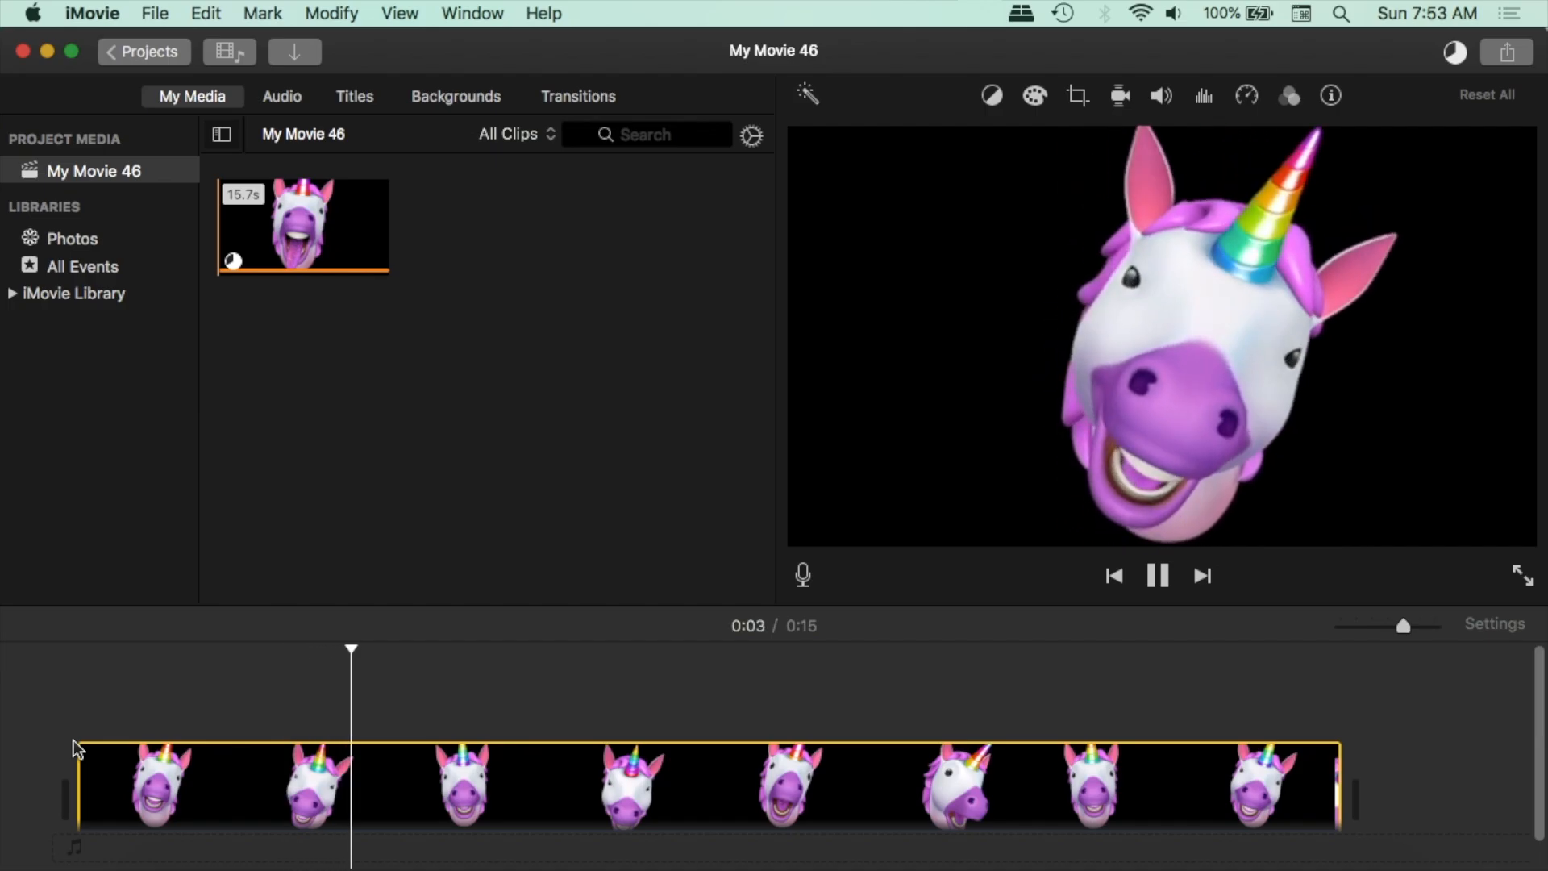
# Step: Overlay Thumbsupcomputer.png from the Desktop folder above the start of the video clip and preview the result
pyautogui.click(185, 867)
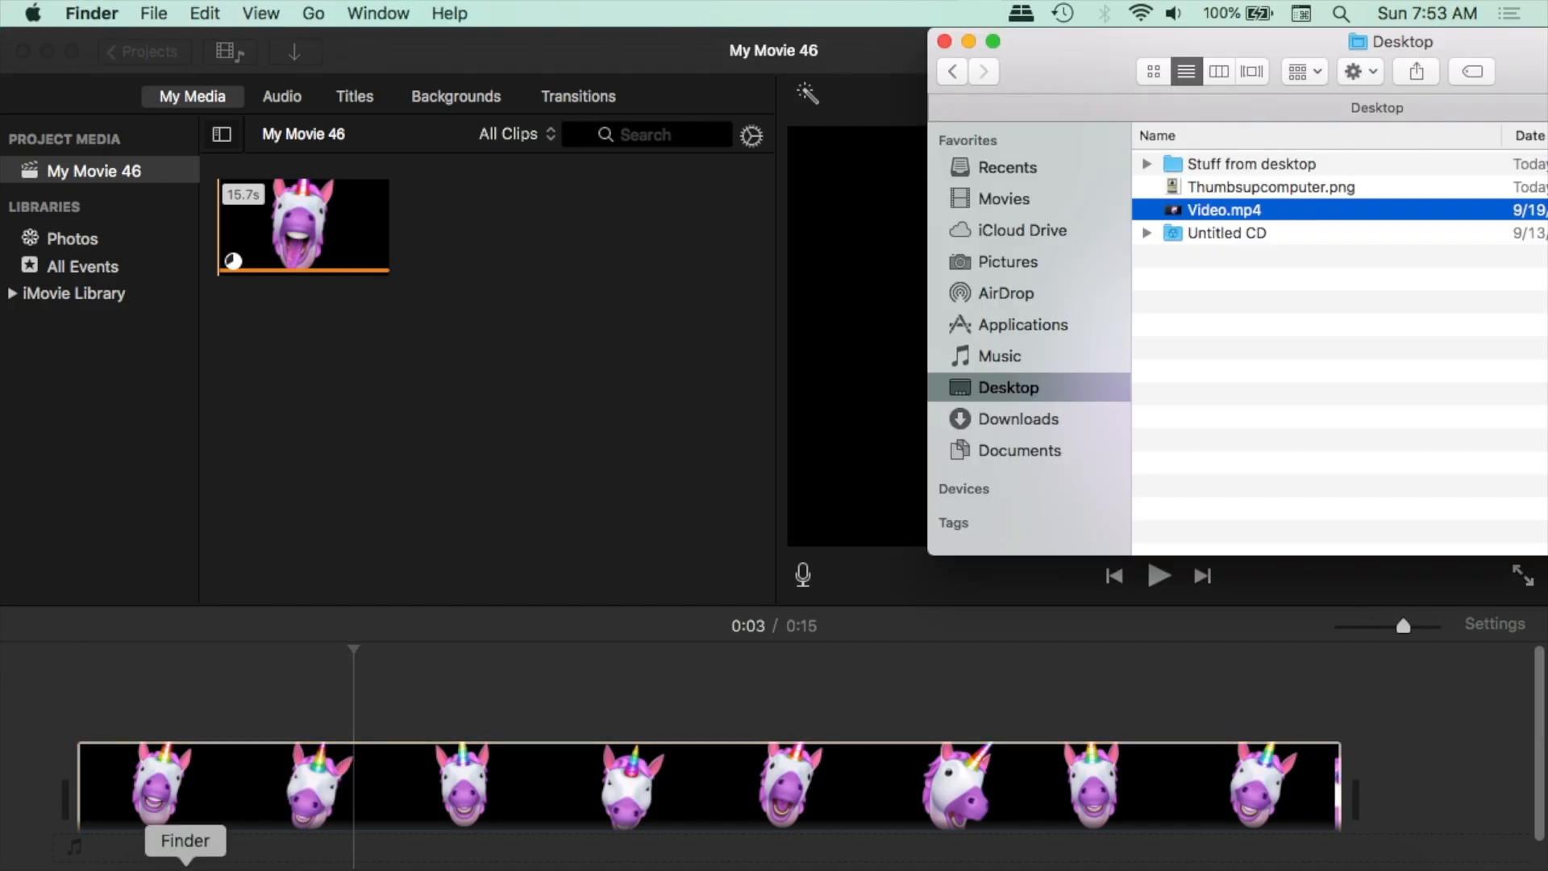
pyautogui.click(1366, 200)
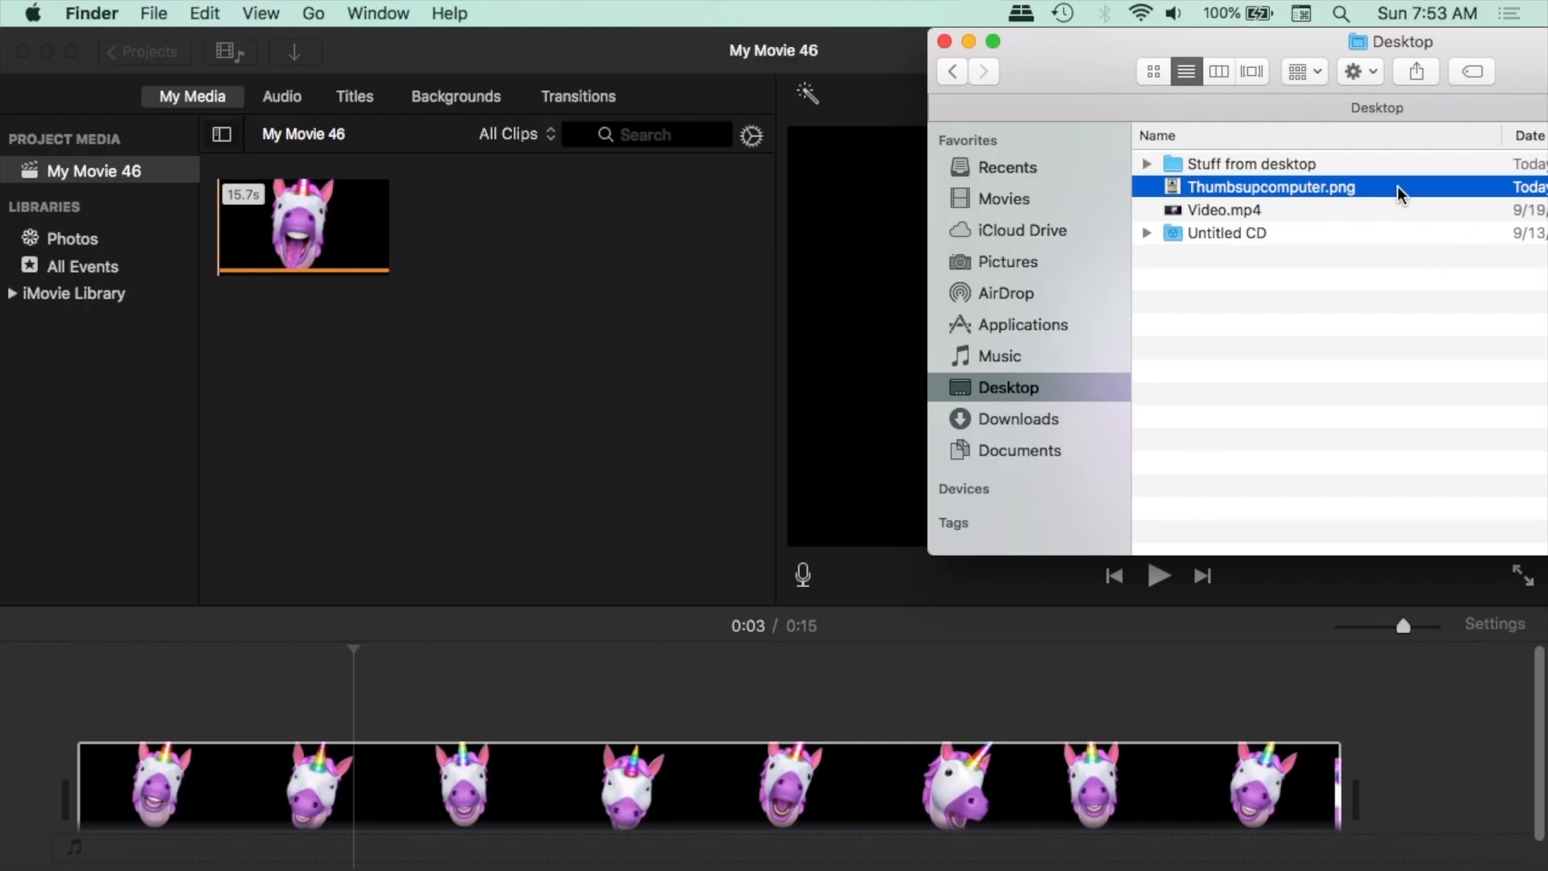
pyautogui.press('space')
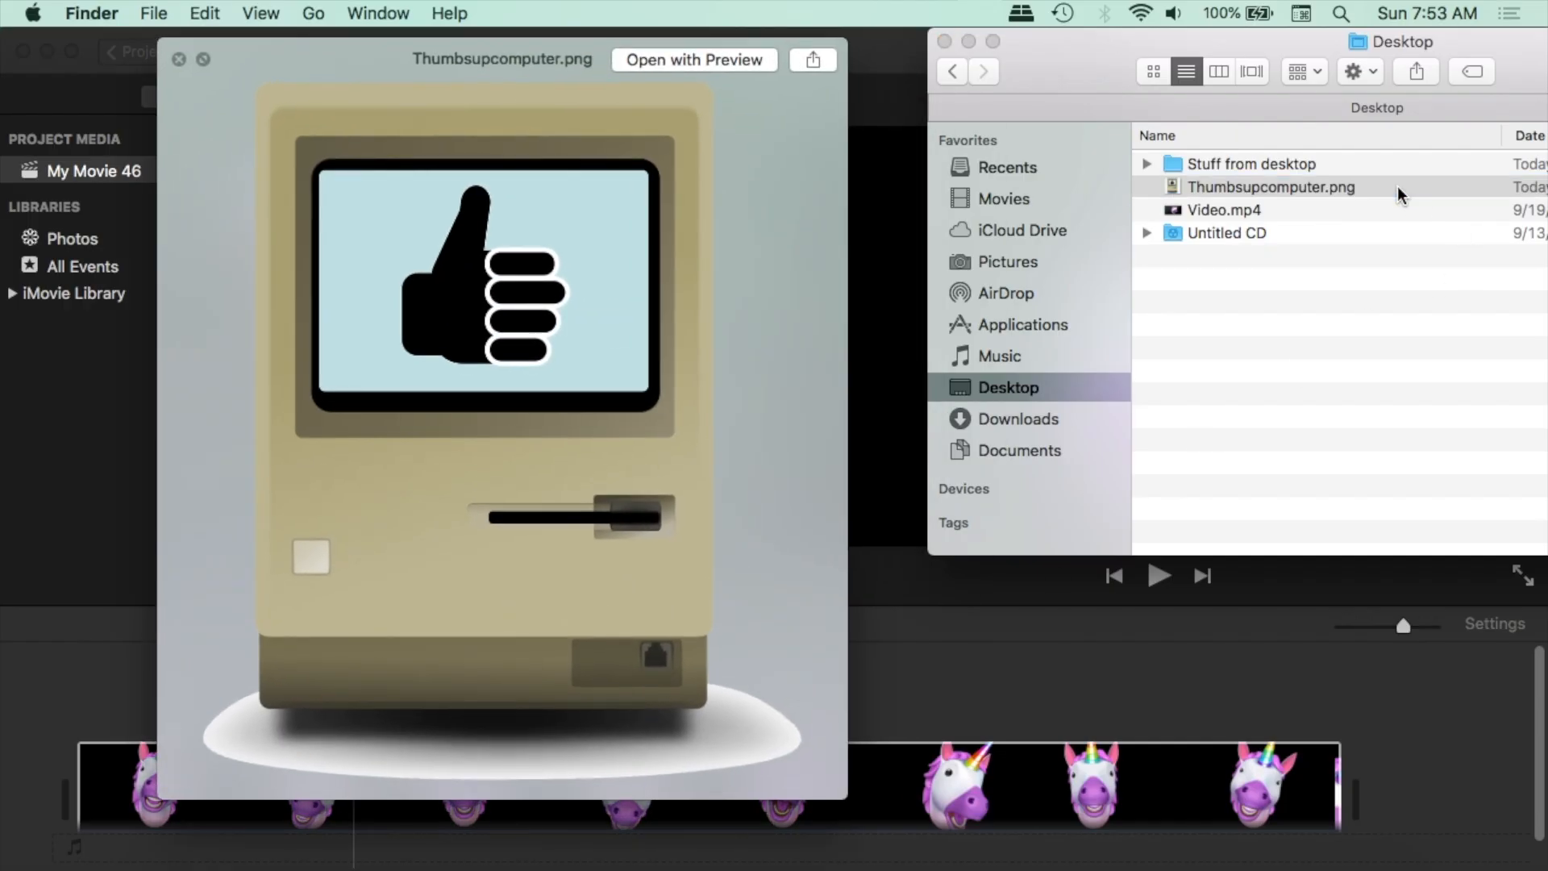
pyautogui.press('space')
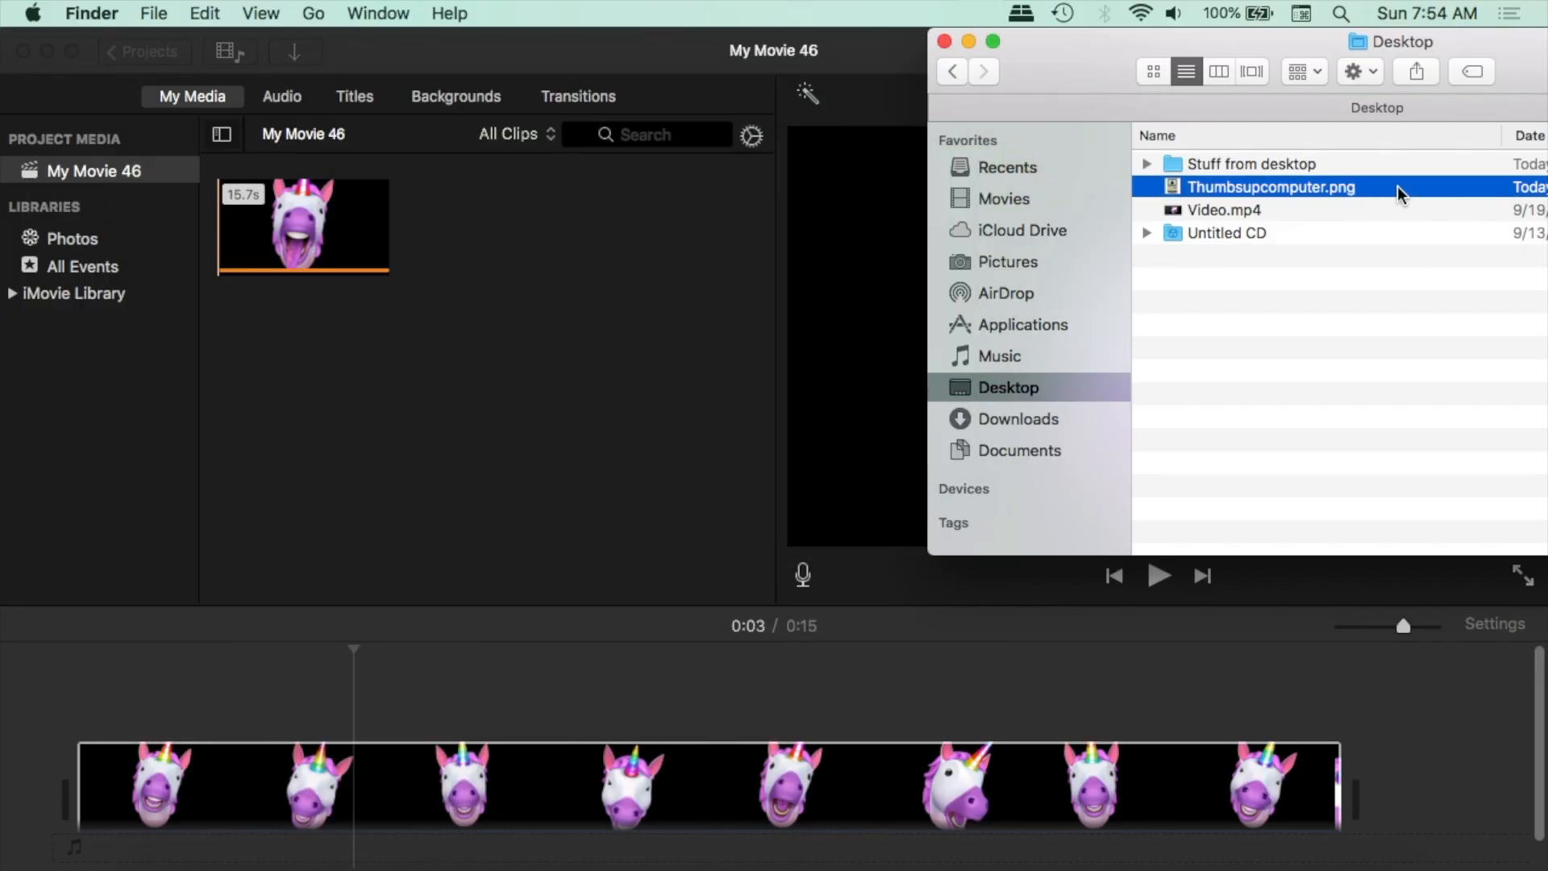
pyautogui.moveTo(1396, 185); pyautogui.dragTo(663, 673)
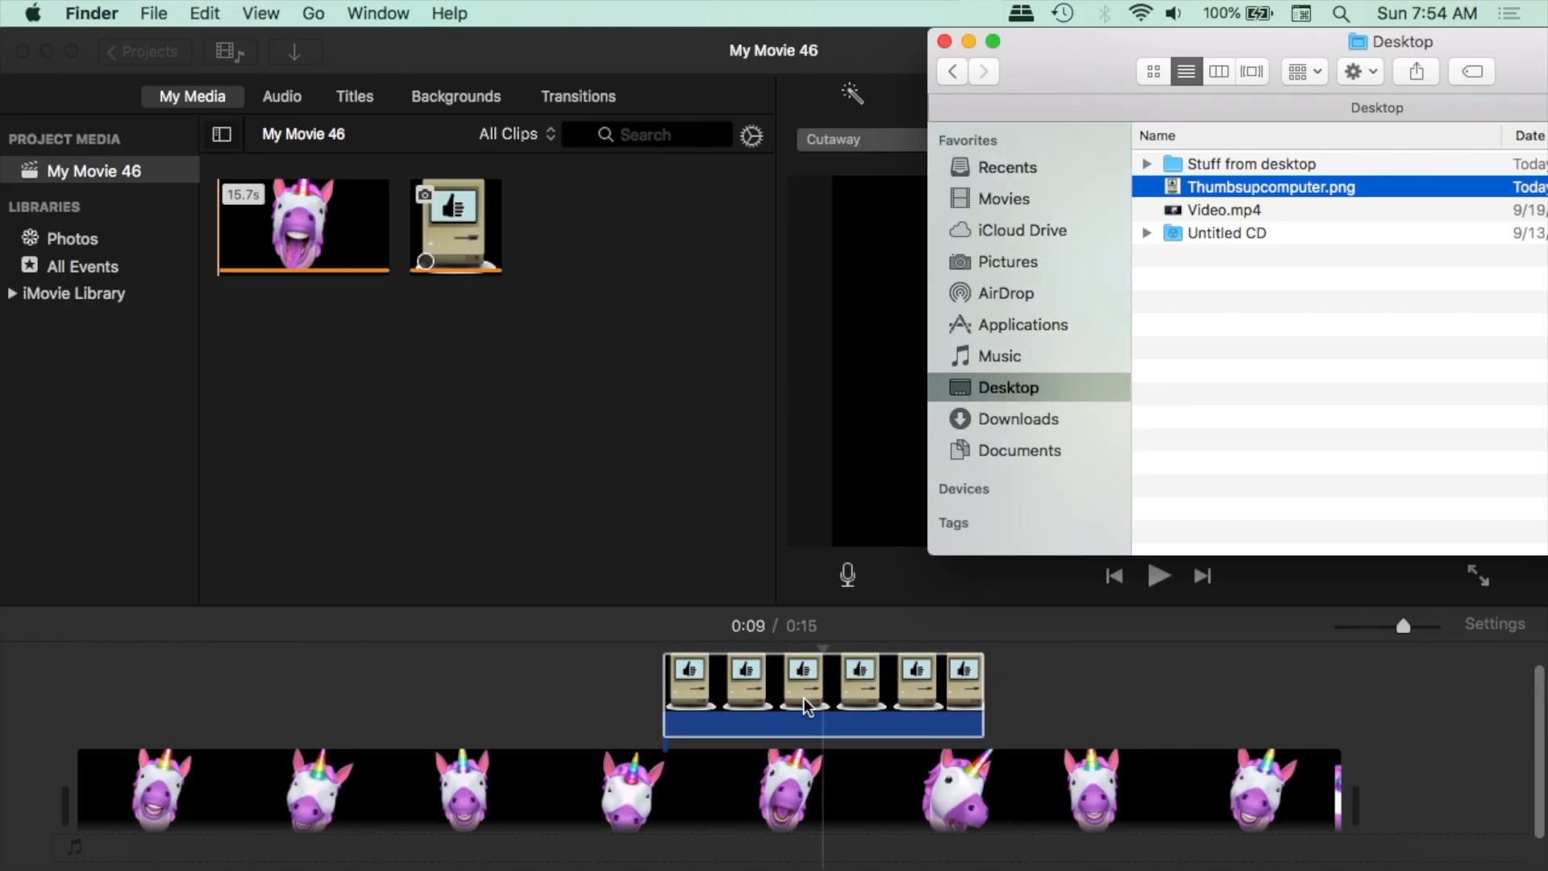
pyautogui.click(1009, 680)
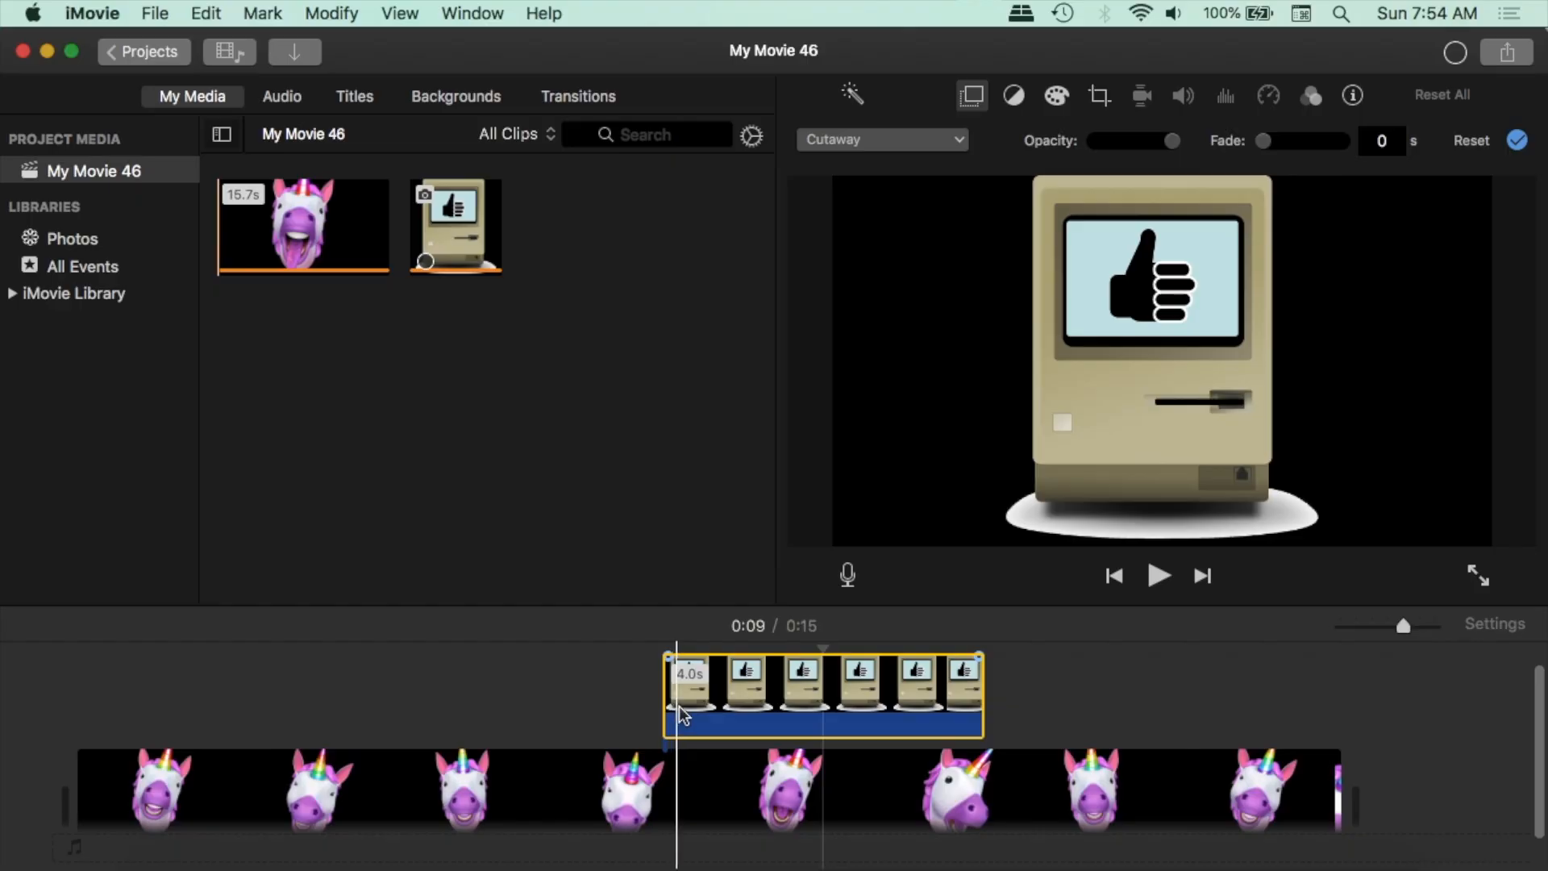
pyautogui.moveTo(709, 701); pyautogui.dragTo(108, 703)
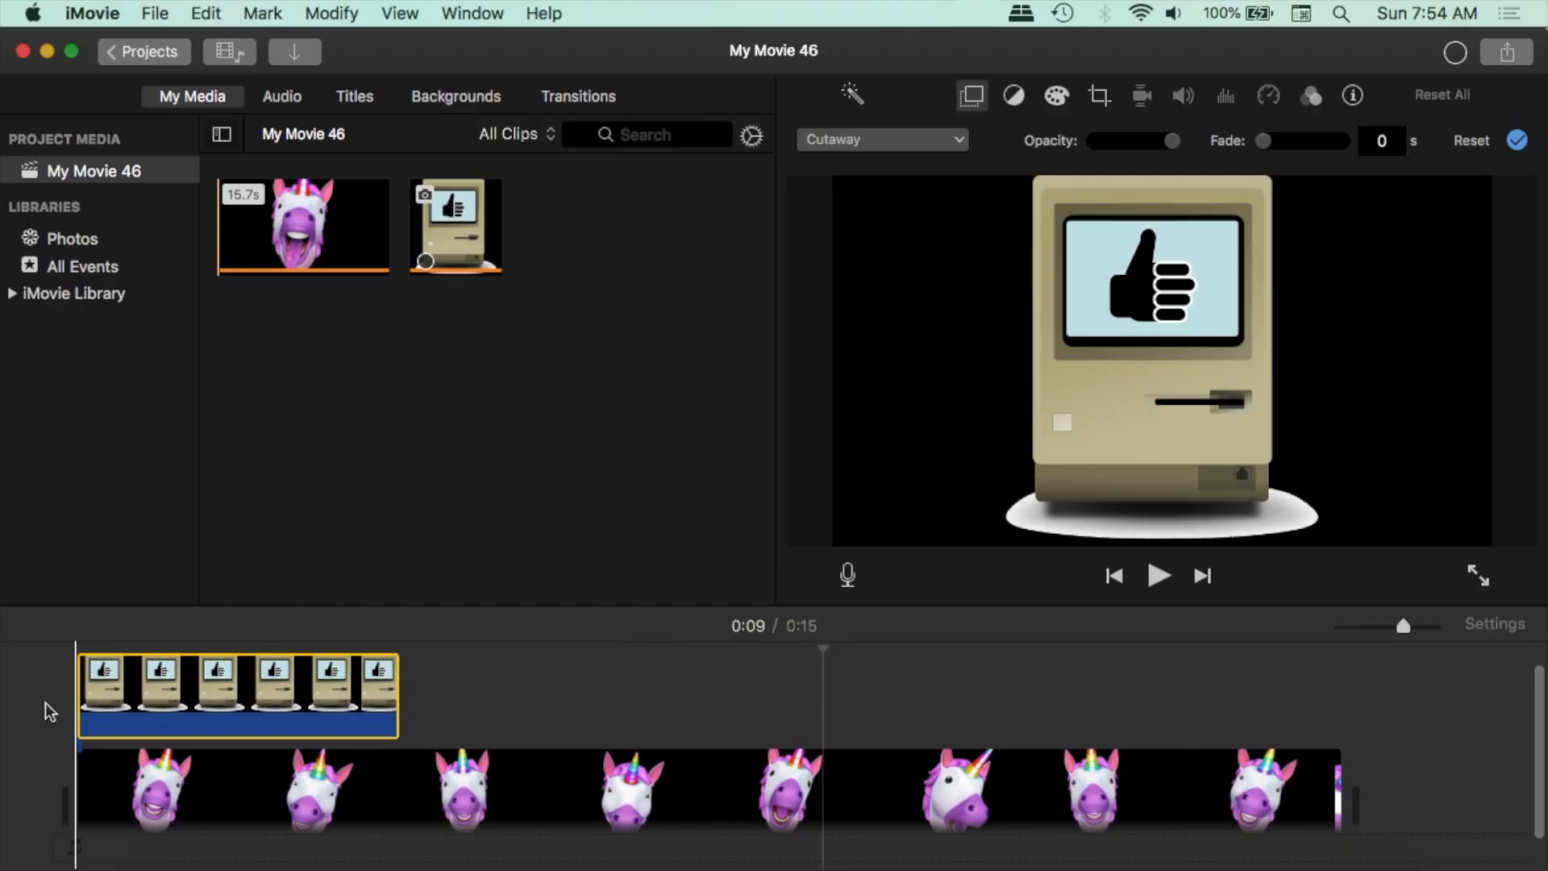
pyautogui.press('\\')
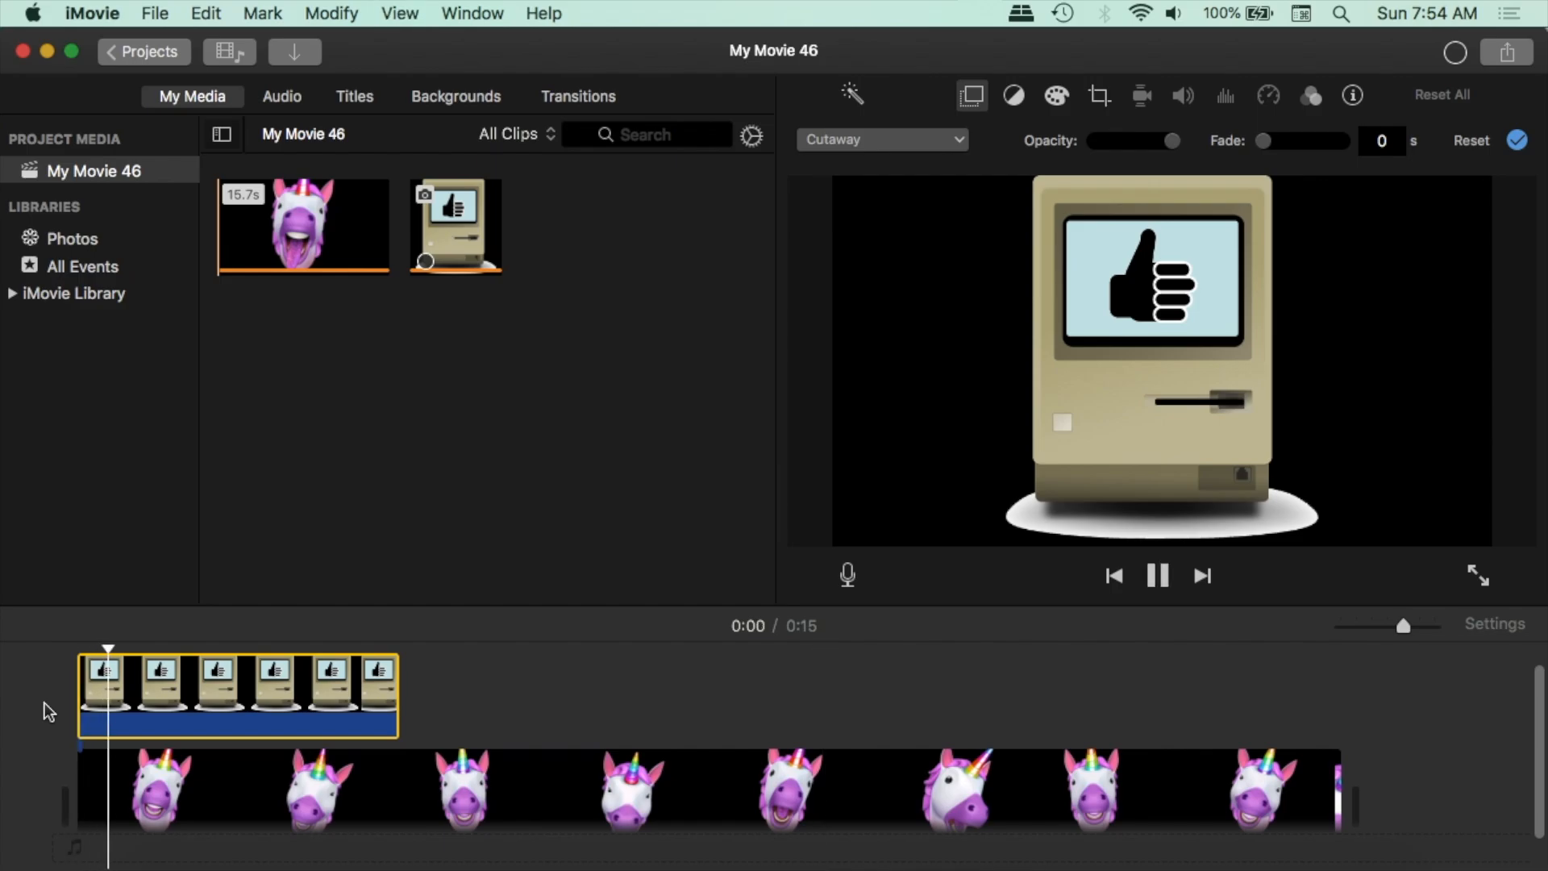
pyautogui.press('space')
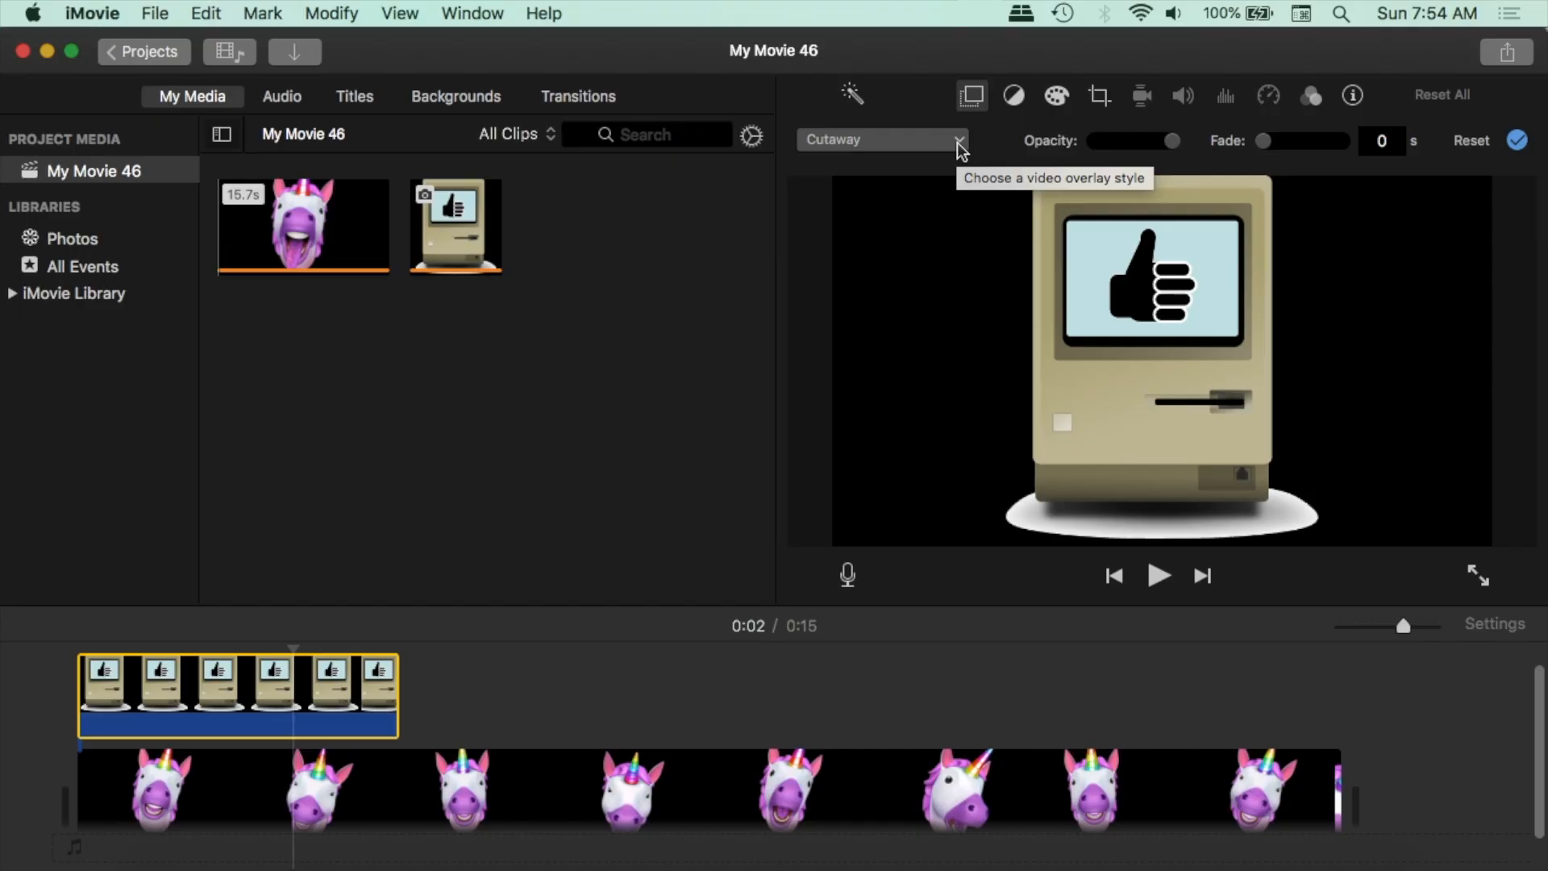
# Step: Set the image overlay to Picture in Picture and place it, slightly reduced, in the lower-right corner of the frame
pyautogui.click(957, 144)
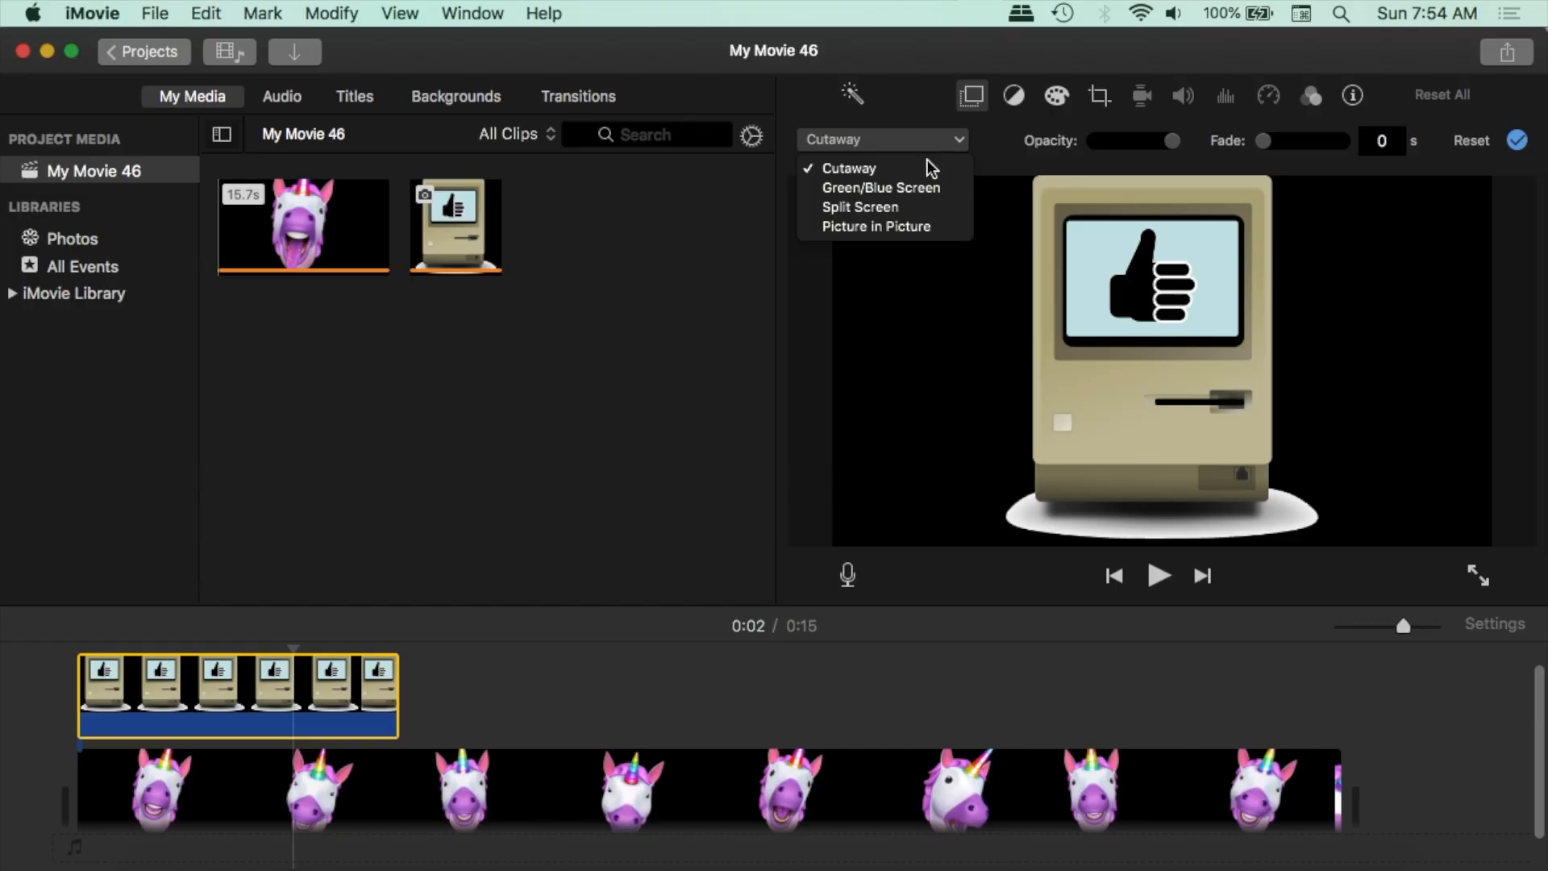
pyautogui.click(916, 228)
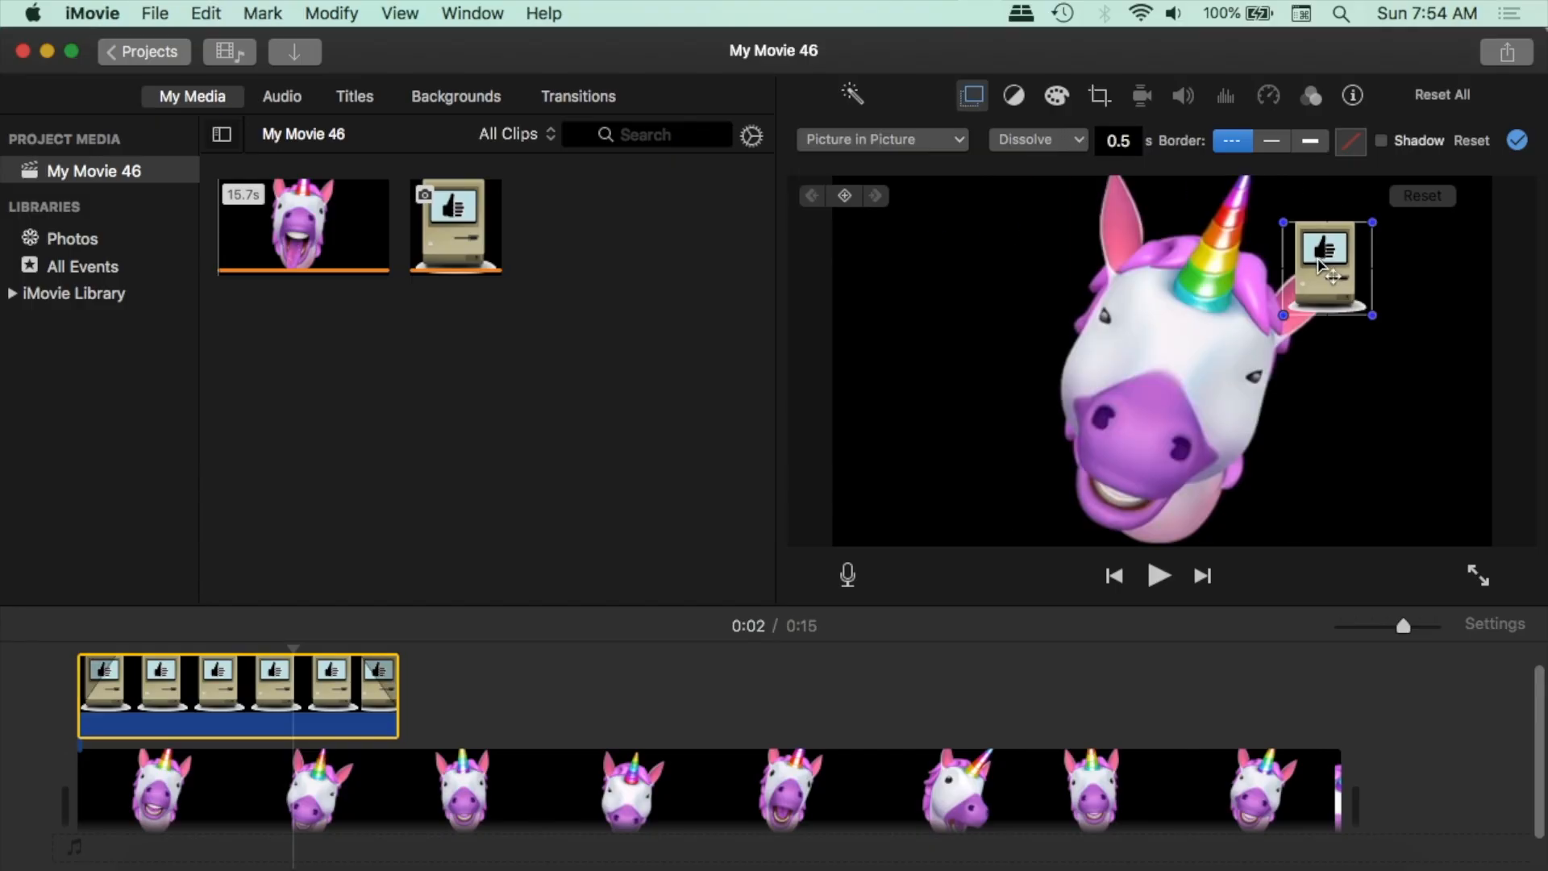
pyautogui.moveTo(1322, 282); pyautogui.dragTo(1401, 490)
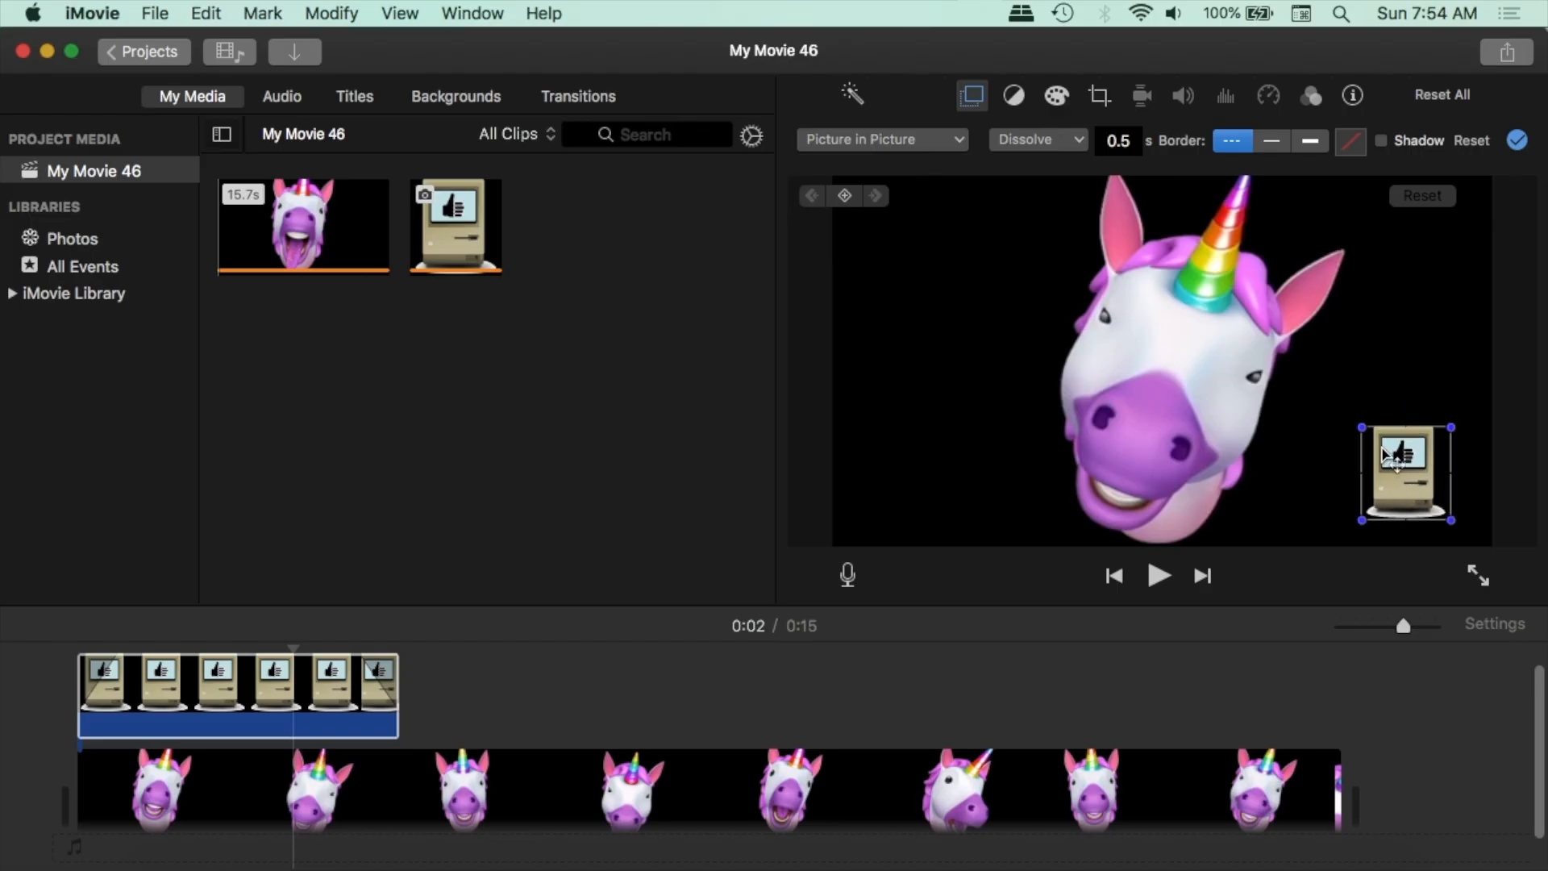
pyautogui.moveTo(1365, 431); pyautogui.dragTo(1411, 481)
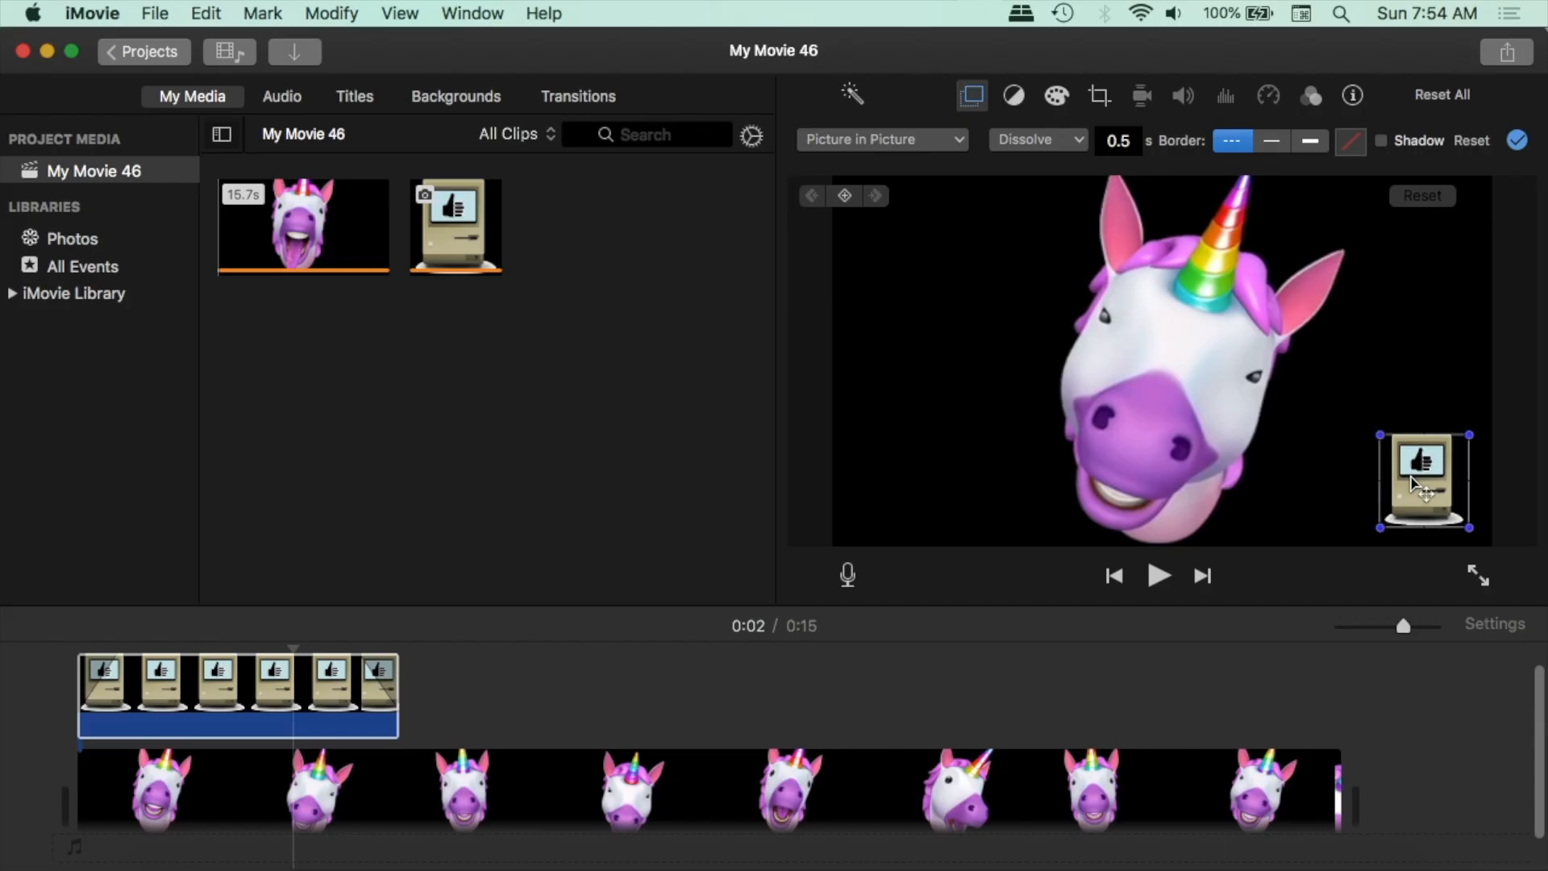
pyautogui.moveTo(1380, 435); pyautogui.dragTo(1386, 442)
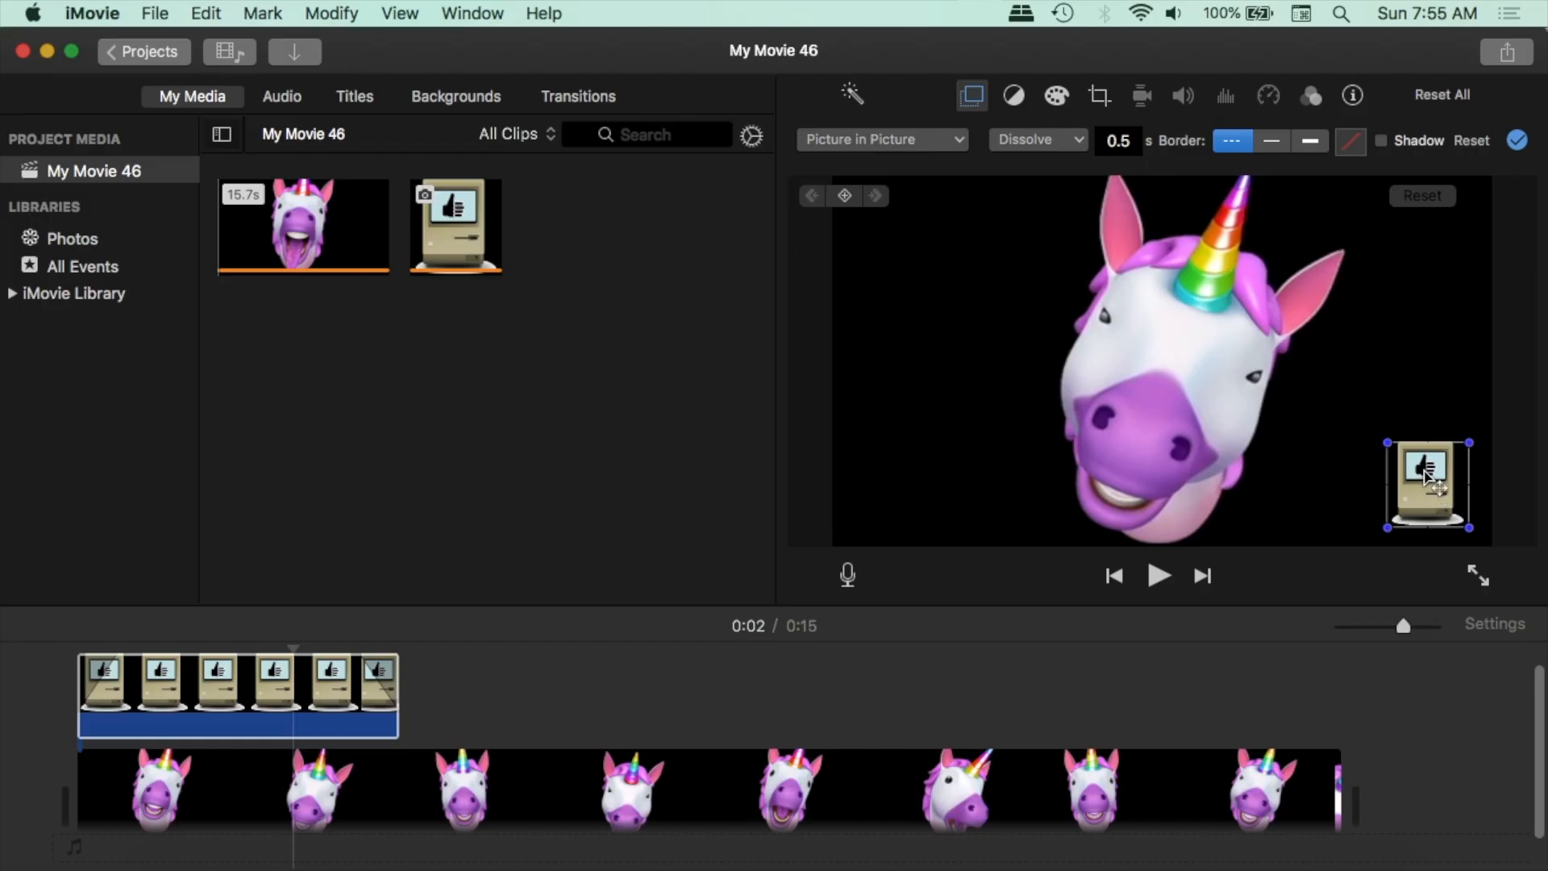
pyautogui.click(1517, 144)
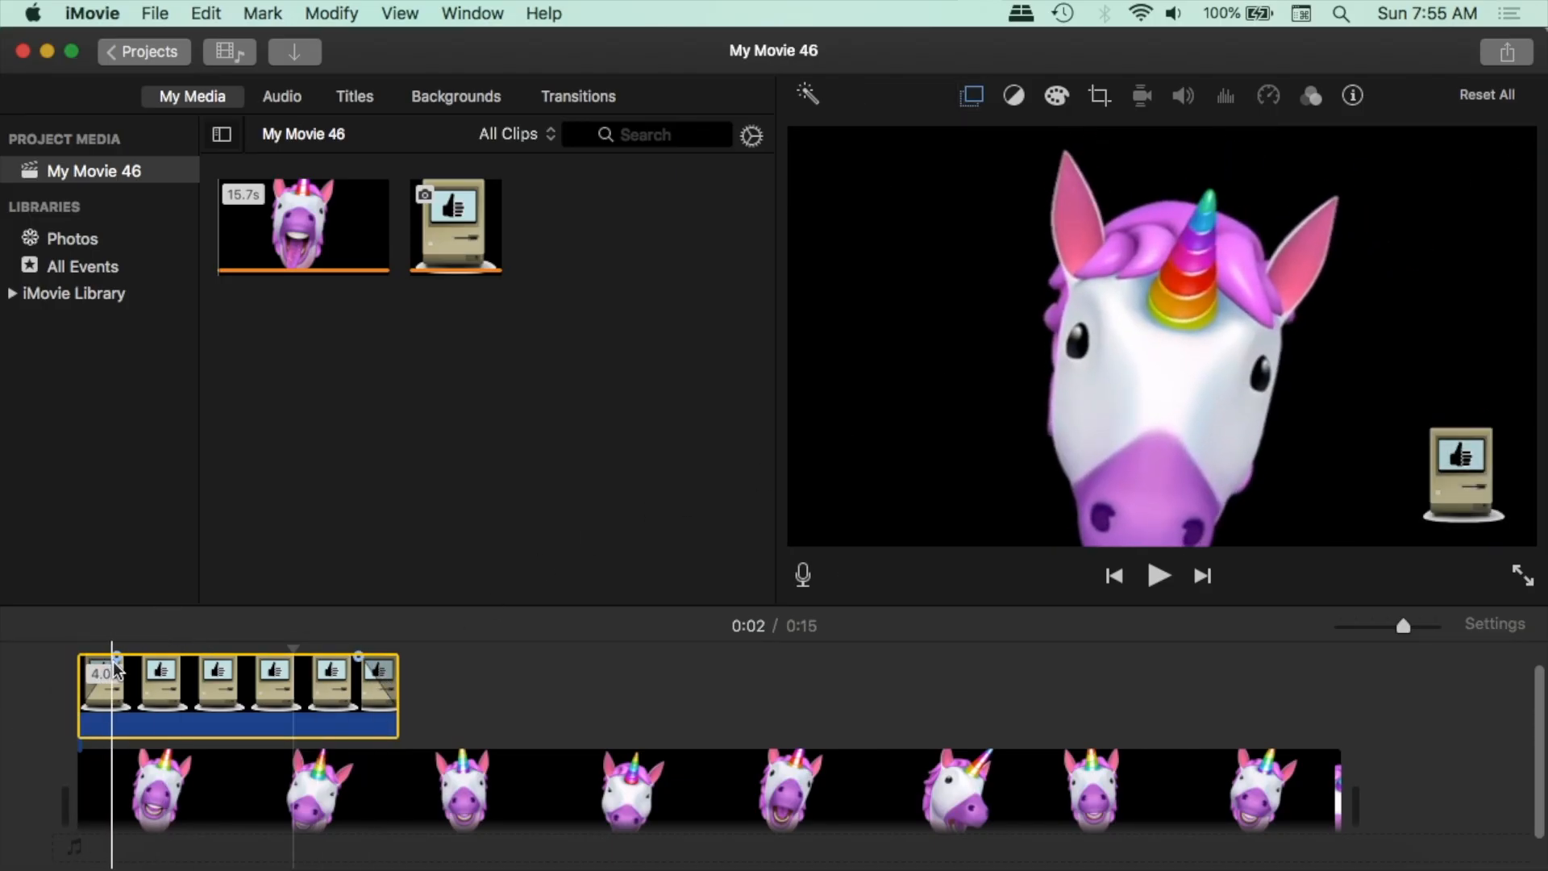
# Step: Extend the image overlay to the end of the video clip, about 15.7 s, and preview it
pyautogui.press('space')
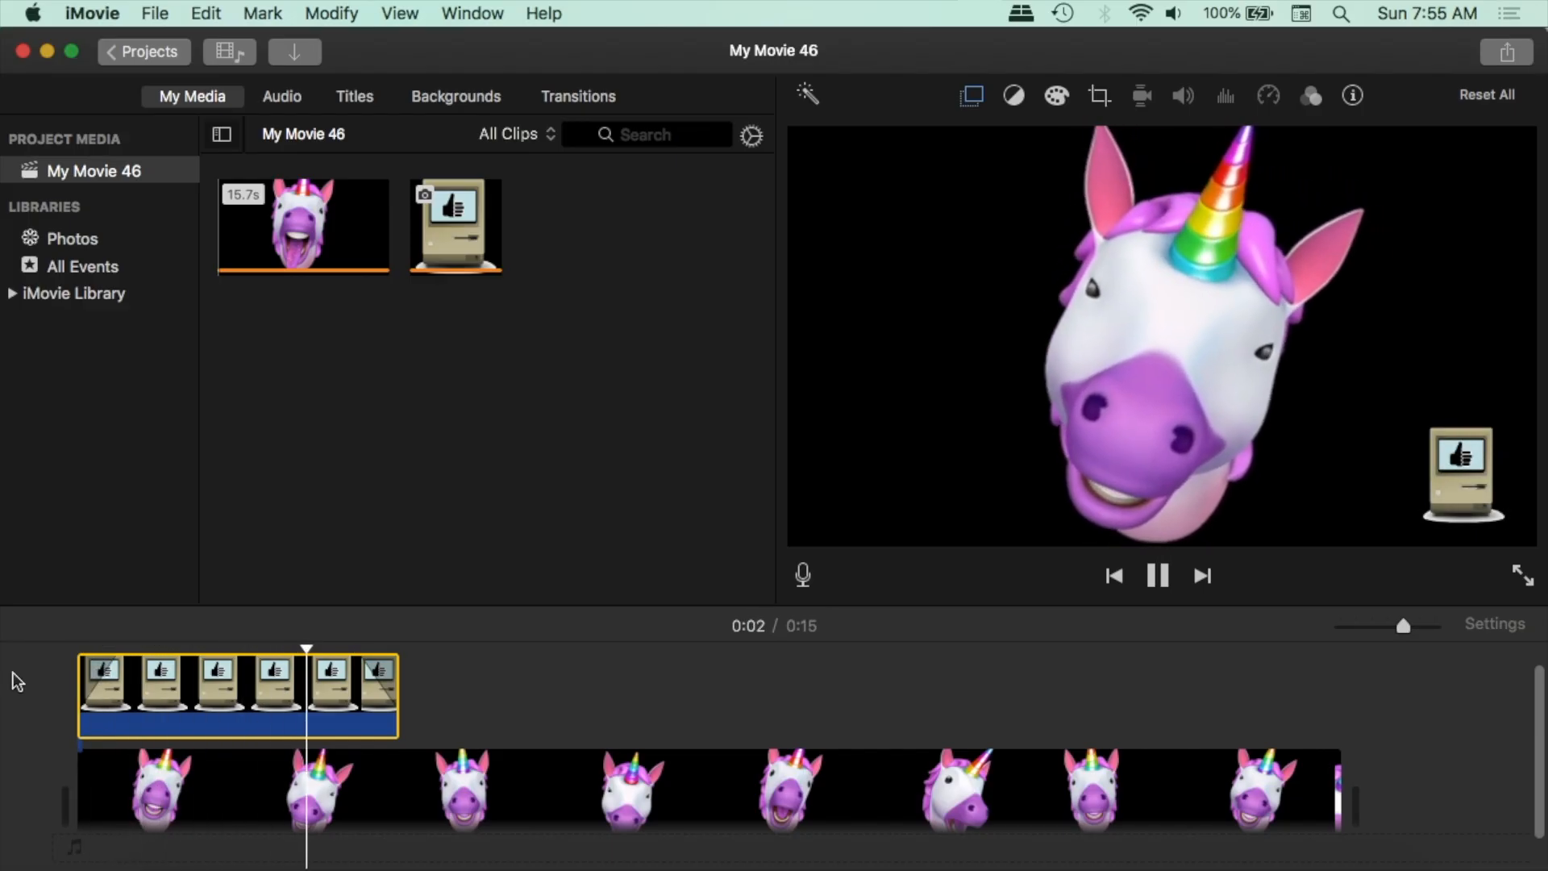
pyautogui.press('space')
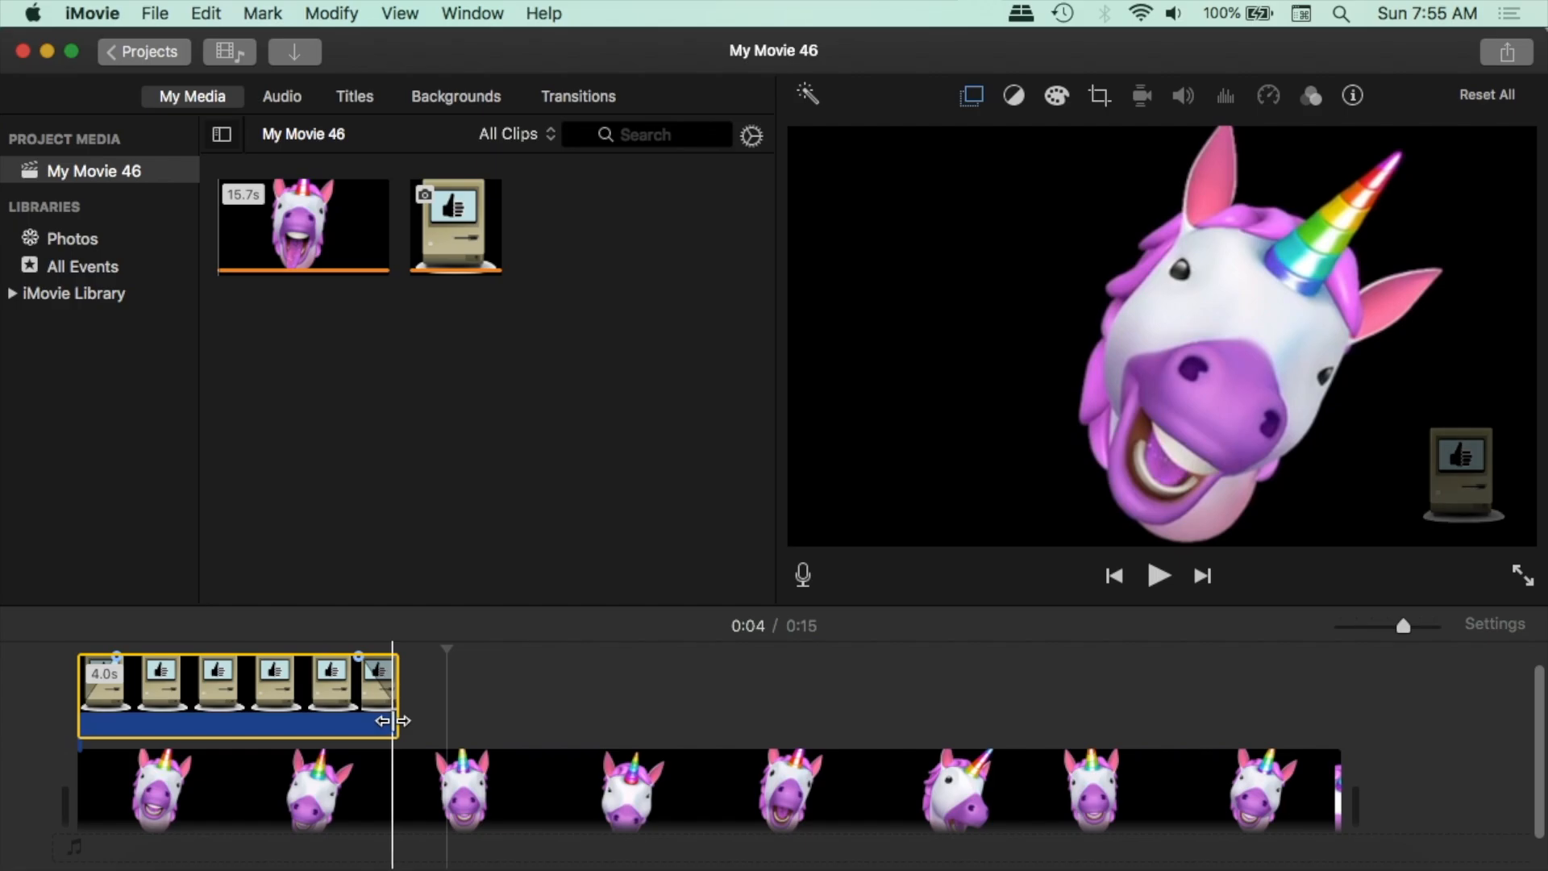
pyautogui.moveTo(395, 720); pyautogui.dragTo(1343, 676)
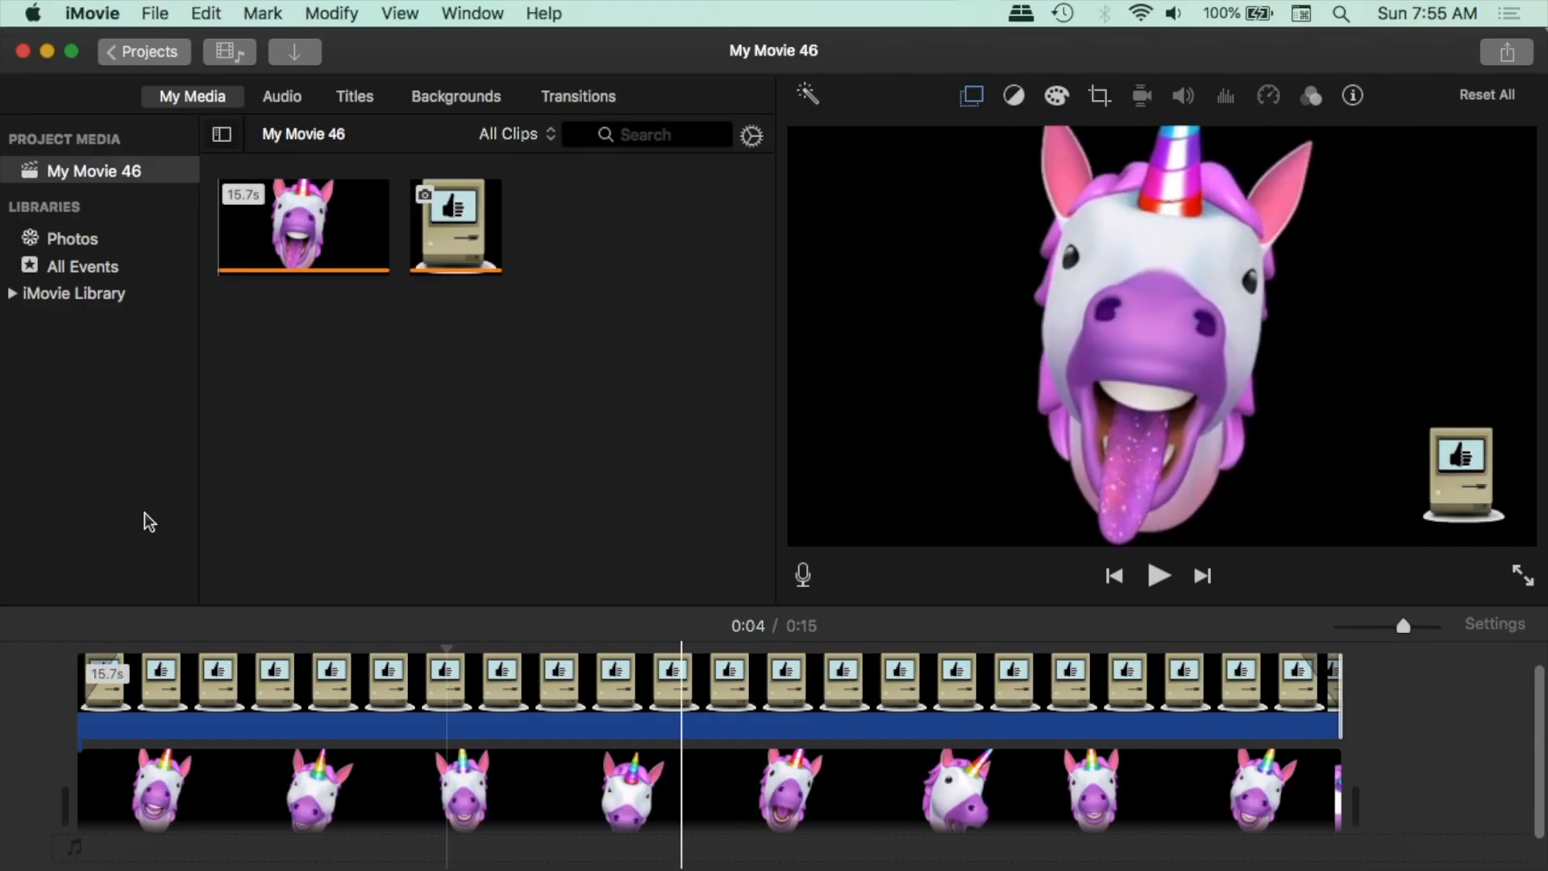
pyautogui.press('space')
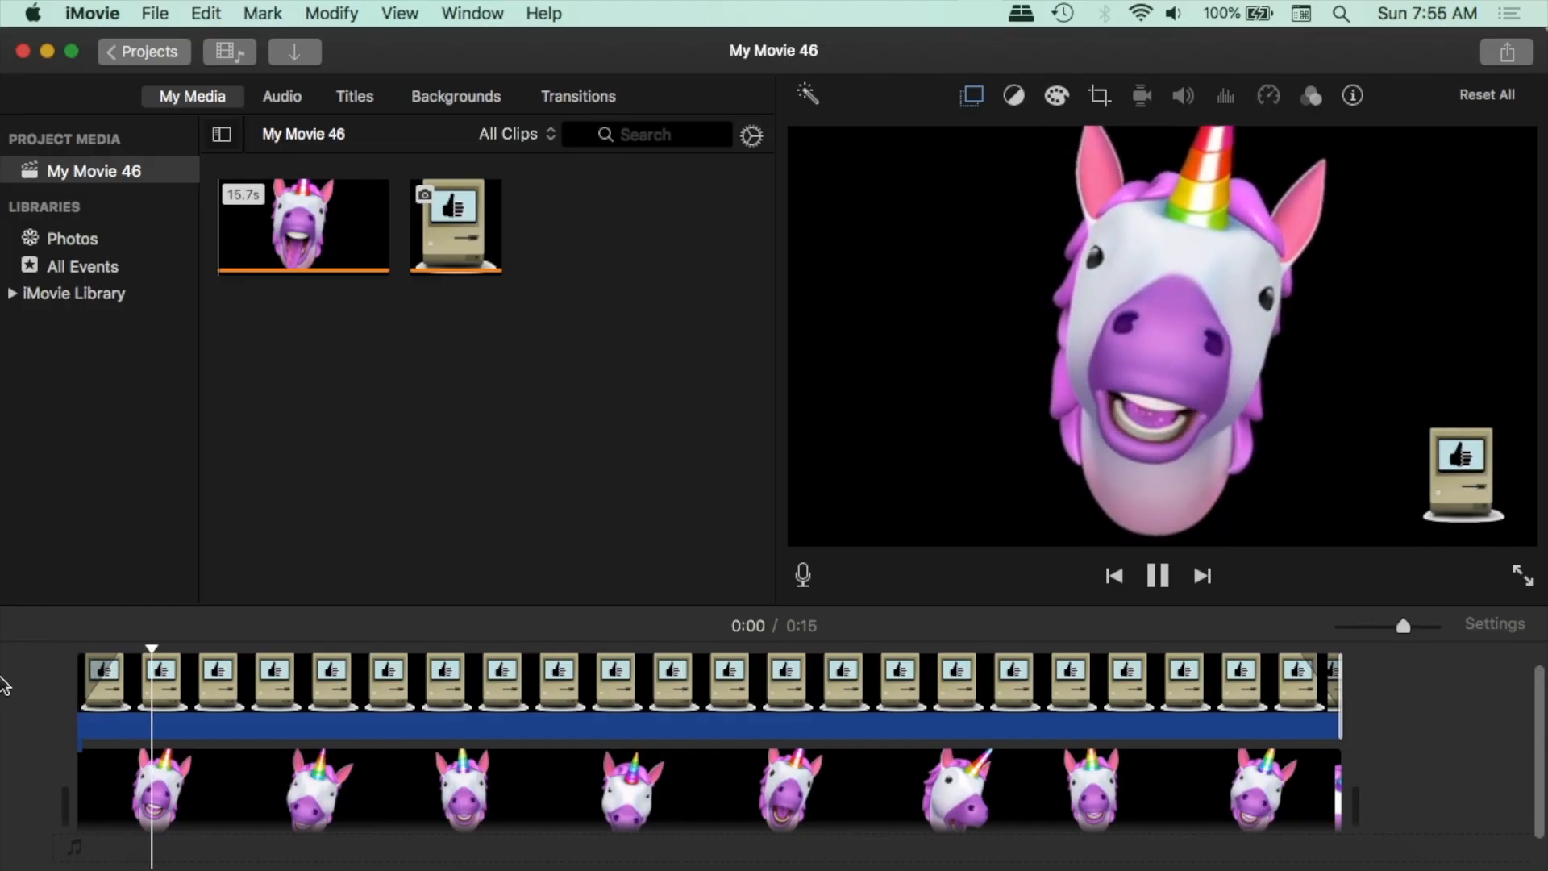
pyautogui.press('space')
# Step: Lengthen the fade-in at the start of the image overlay and play it back
pyautogui.press('super+plus')
pyautogui.press('super+plus')
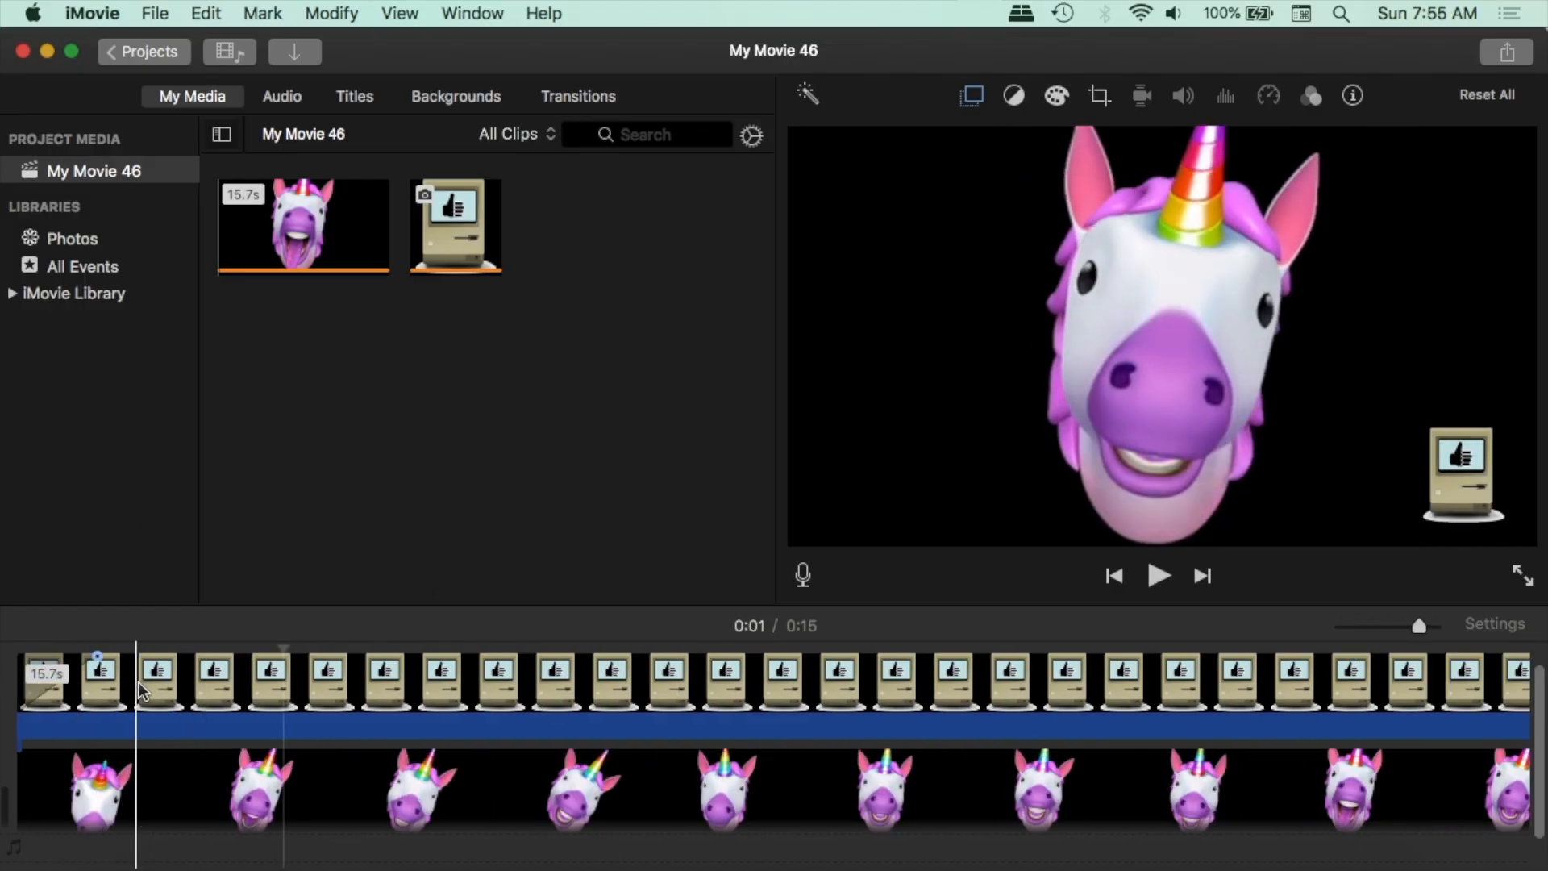
pyautogui.hscroll(-3, 138, 682)
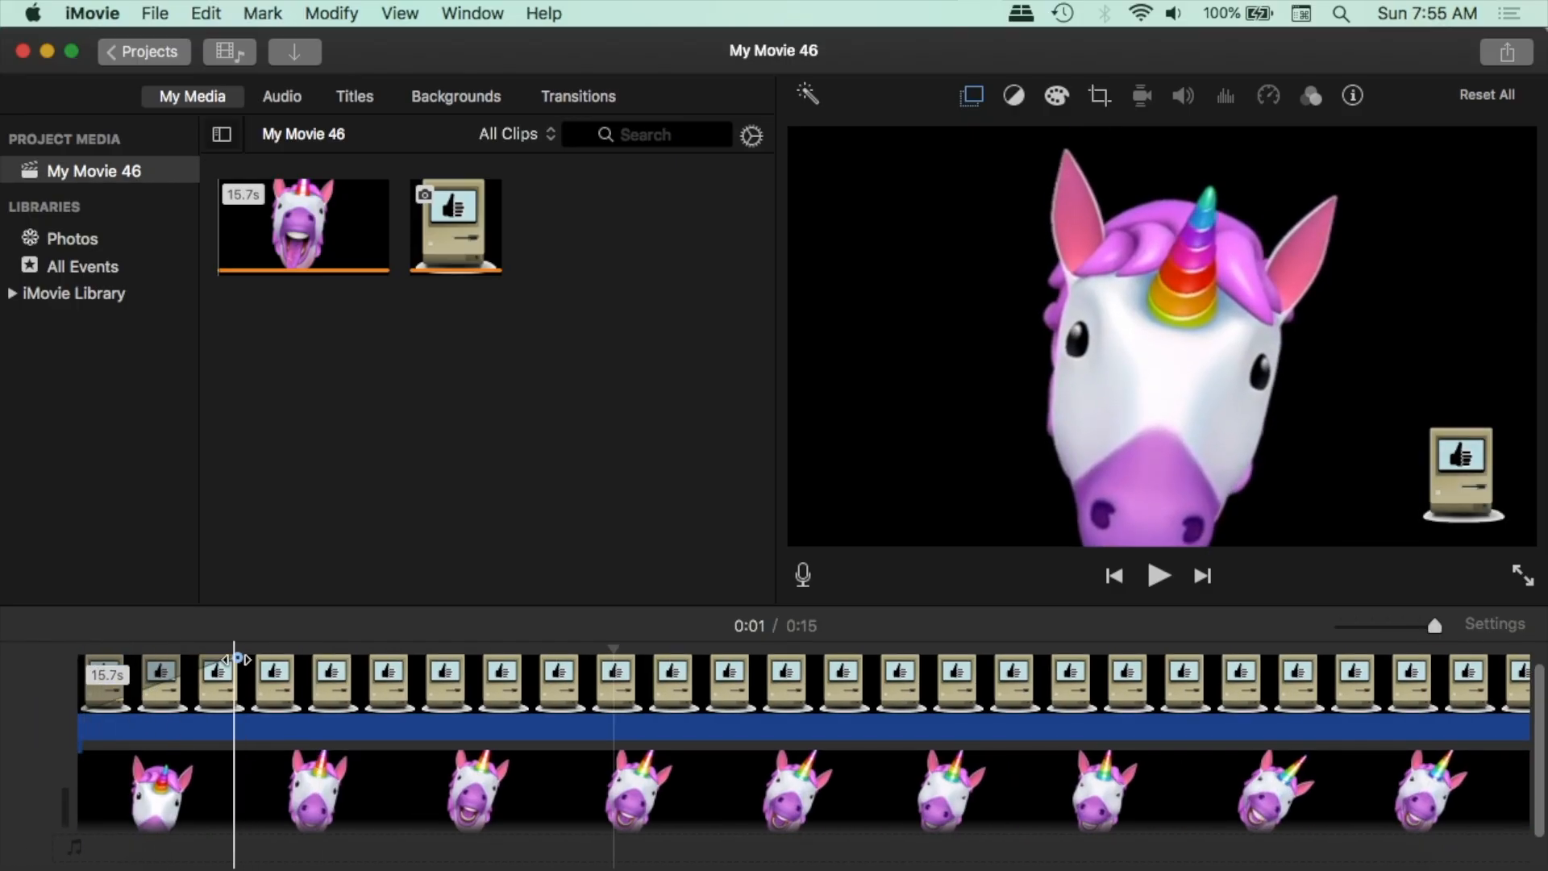
pyautogui.hscroll(5, 238, 660)
pyautogui.hscroll(3, 239, 666)
pyautogui.hscroll(-10, 849, 712)
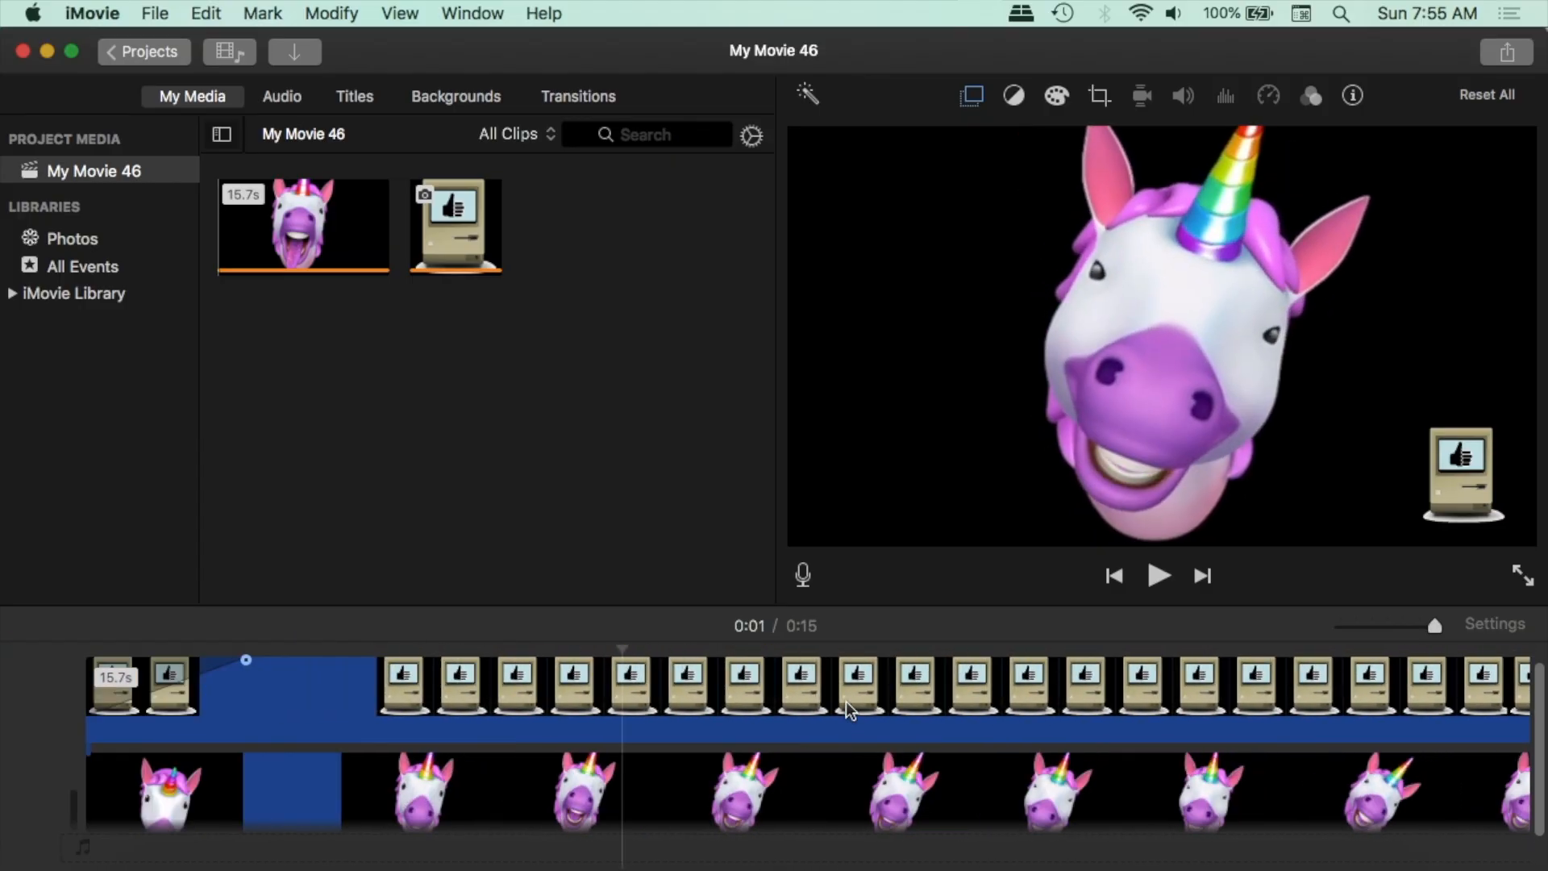
pyautogui.hscroll(-2, 846, 712)
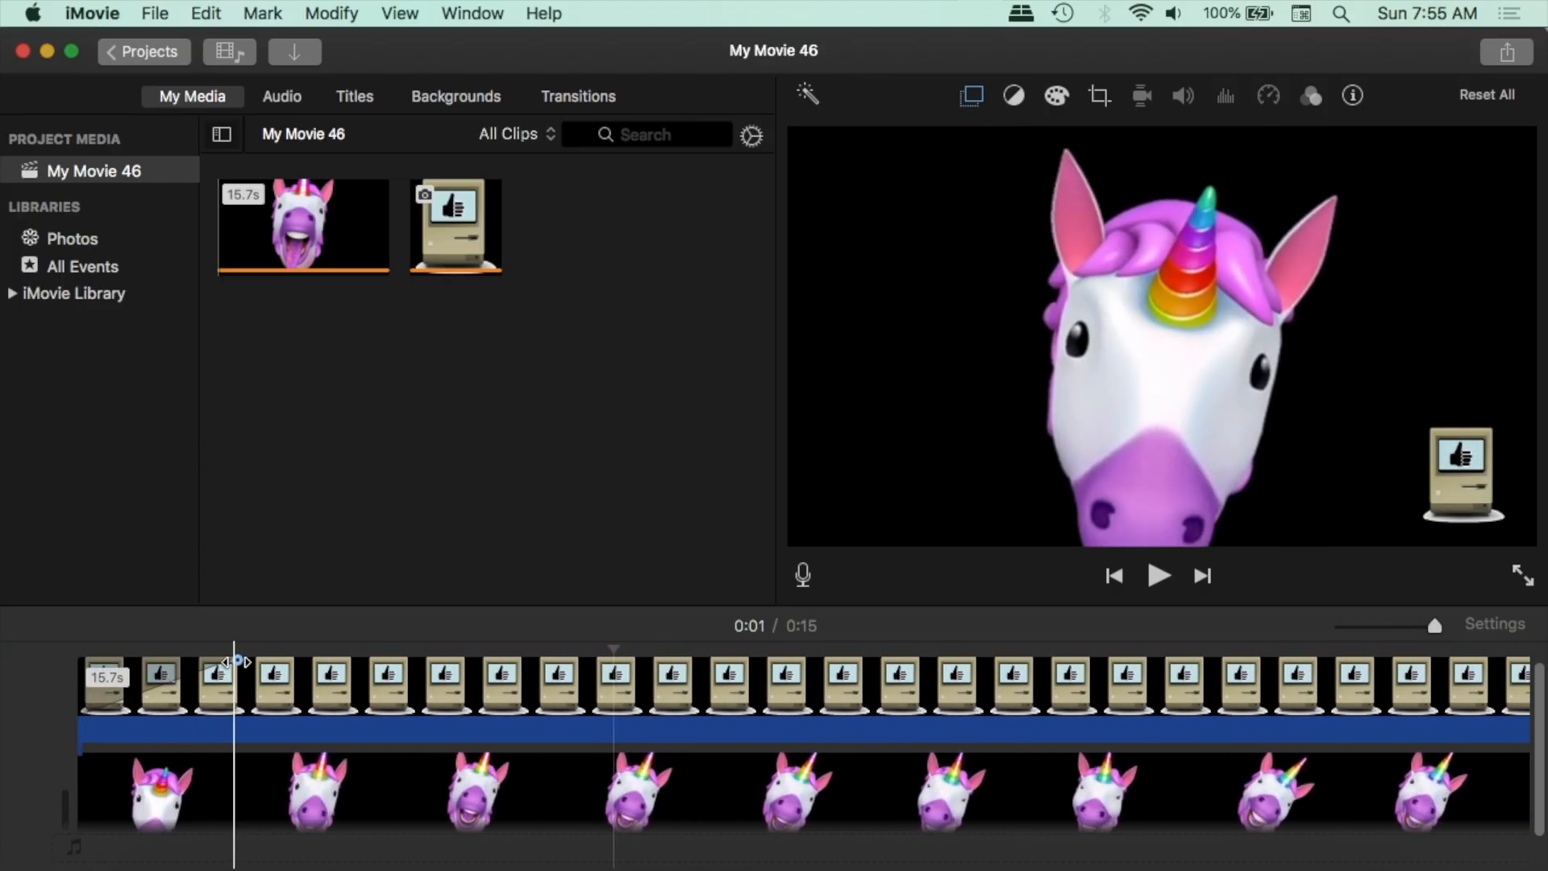
pyautogui.press('space')
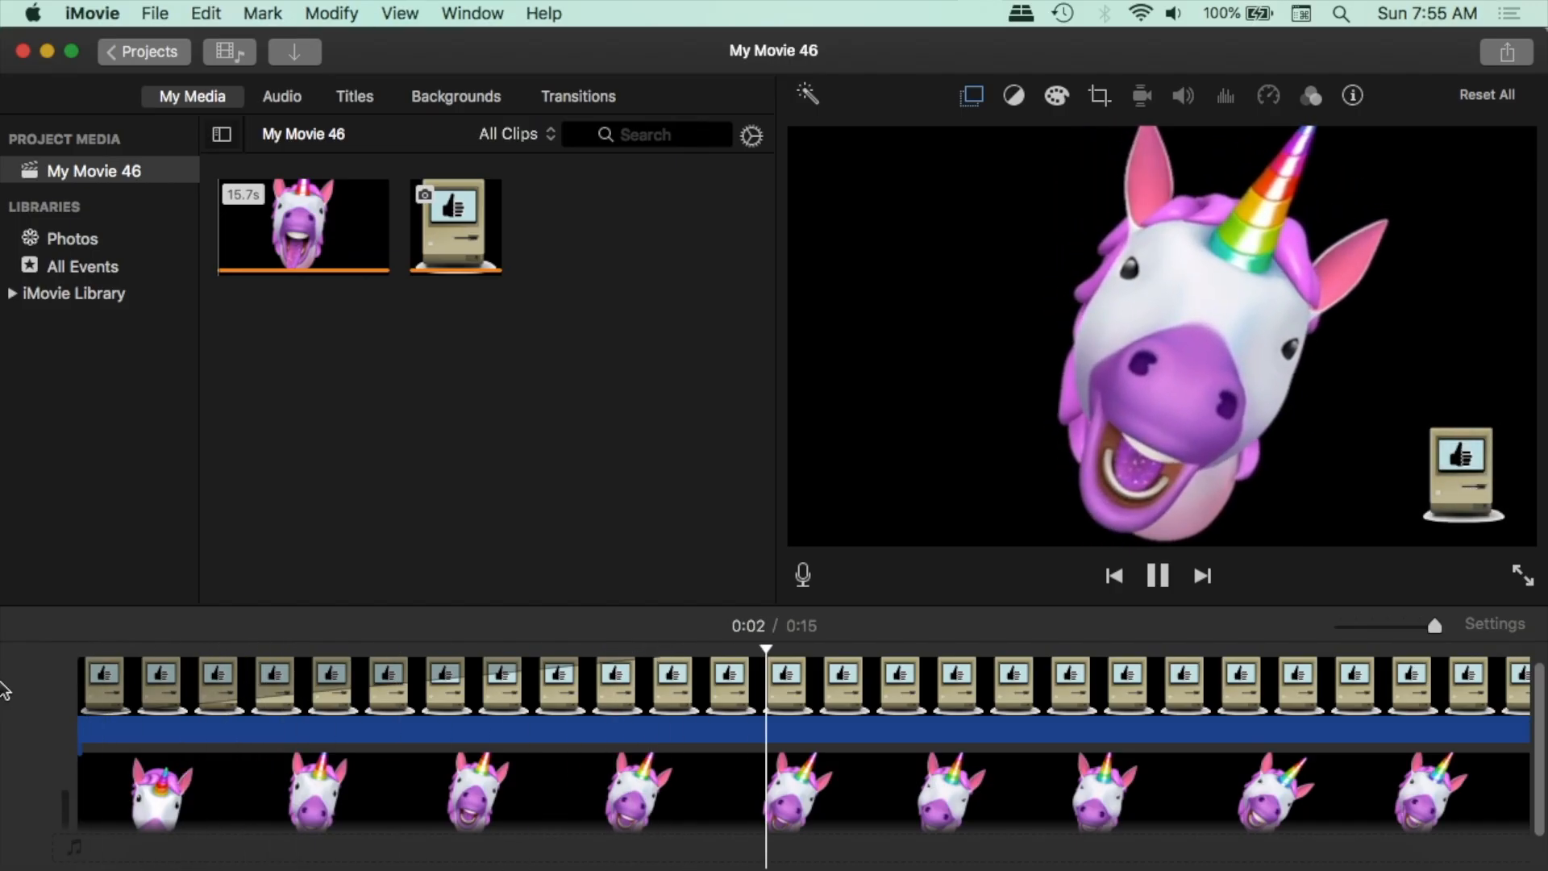
pyautogui.press('space')
# Step: Remove the fade-in at the start of the image overlay and play the movie from the beginning
pyautogui.moveTo(659, 662); pyautogui.dragTo(83, 659)
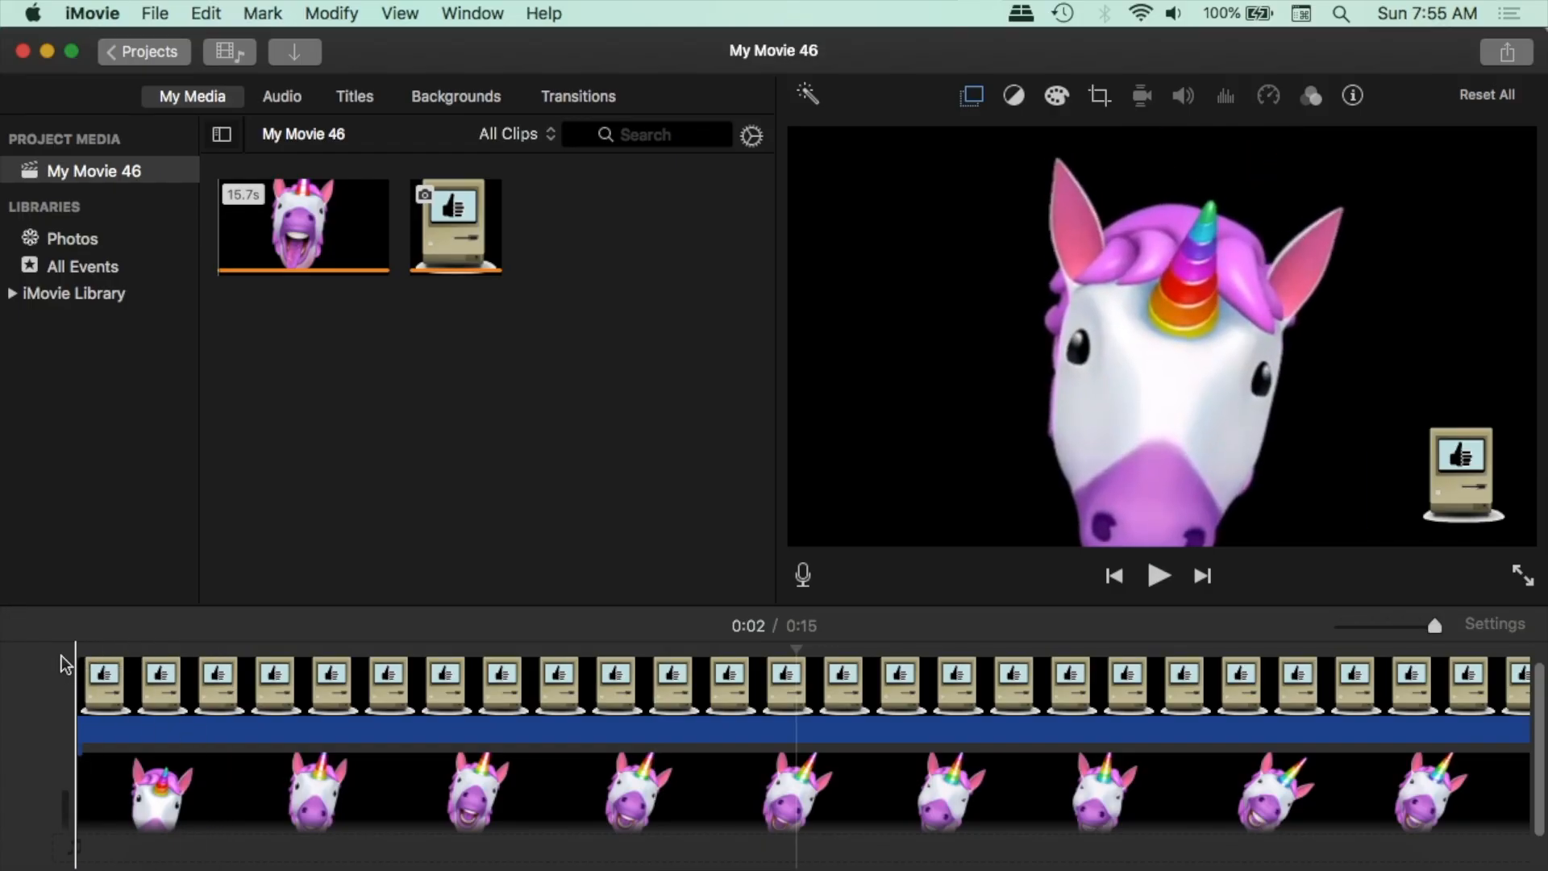
pyautogui.press('super+minus')
pyautogui.press('super+minus')
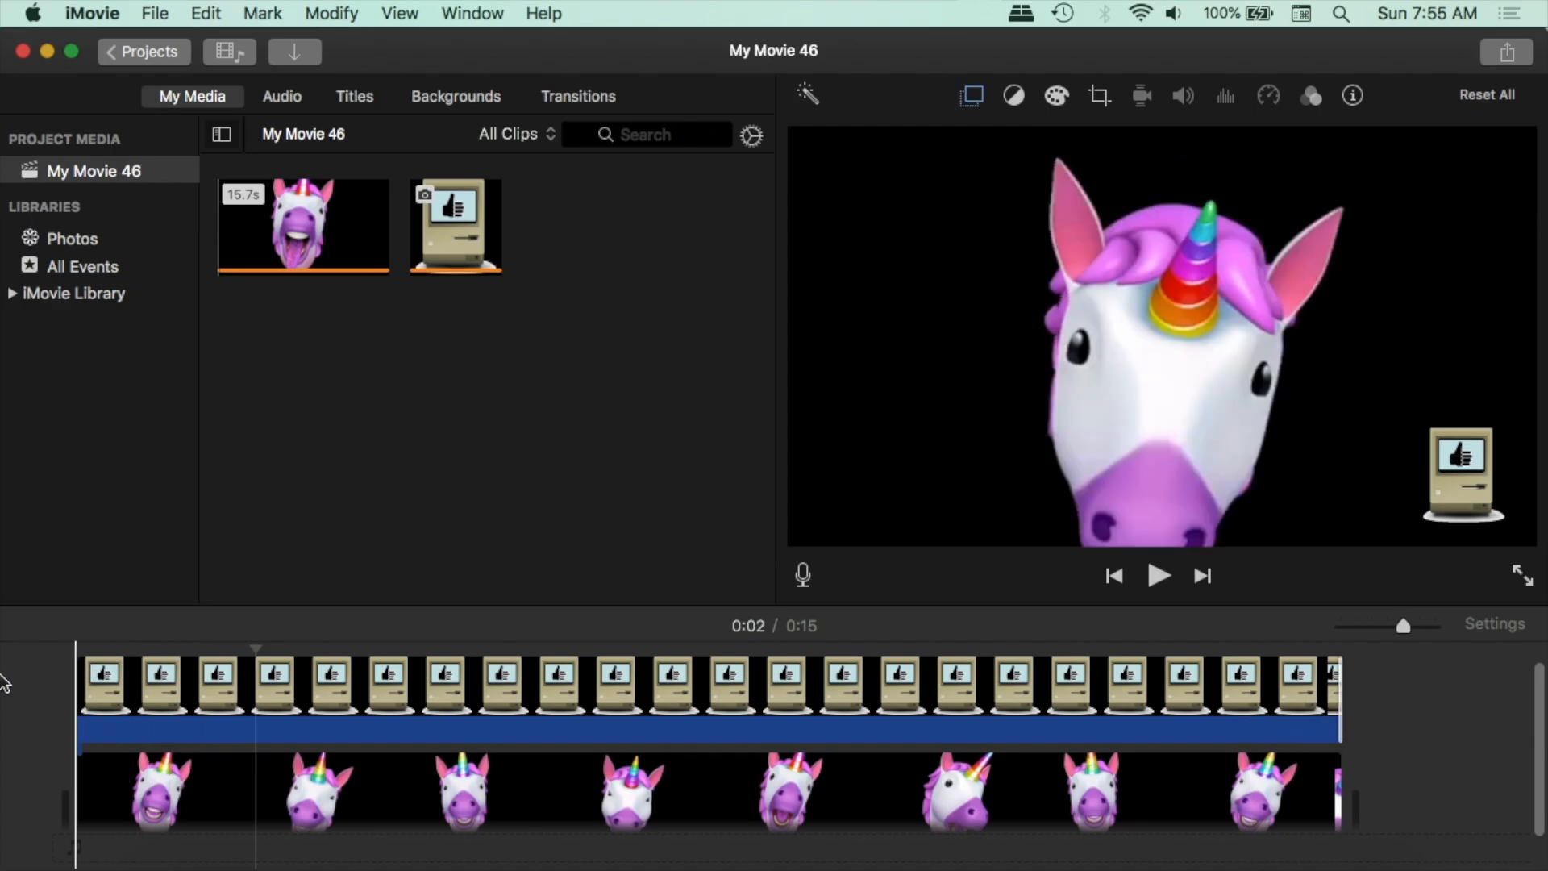
pyautogui.press('space')
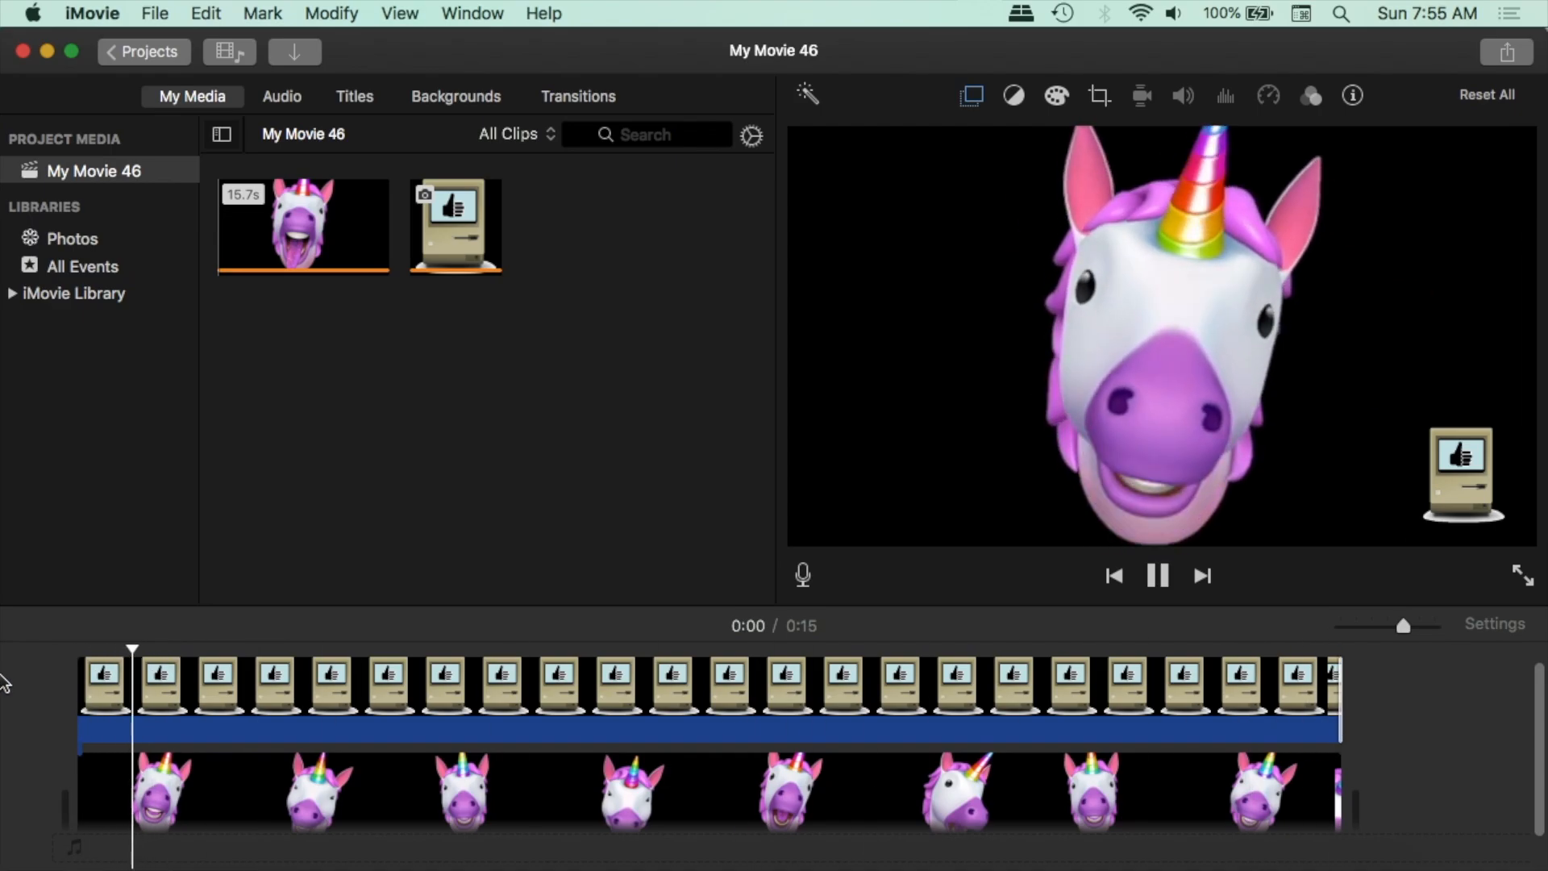
pyautogui.press('space')
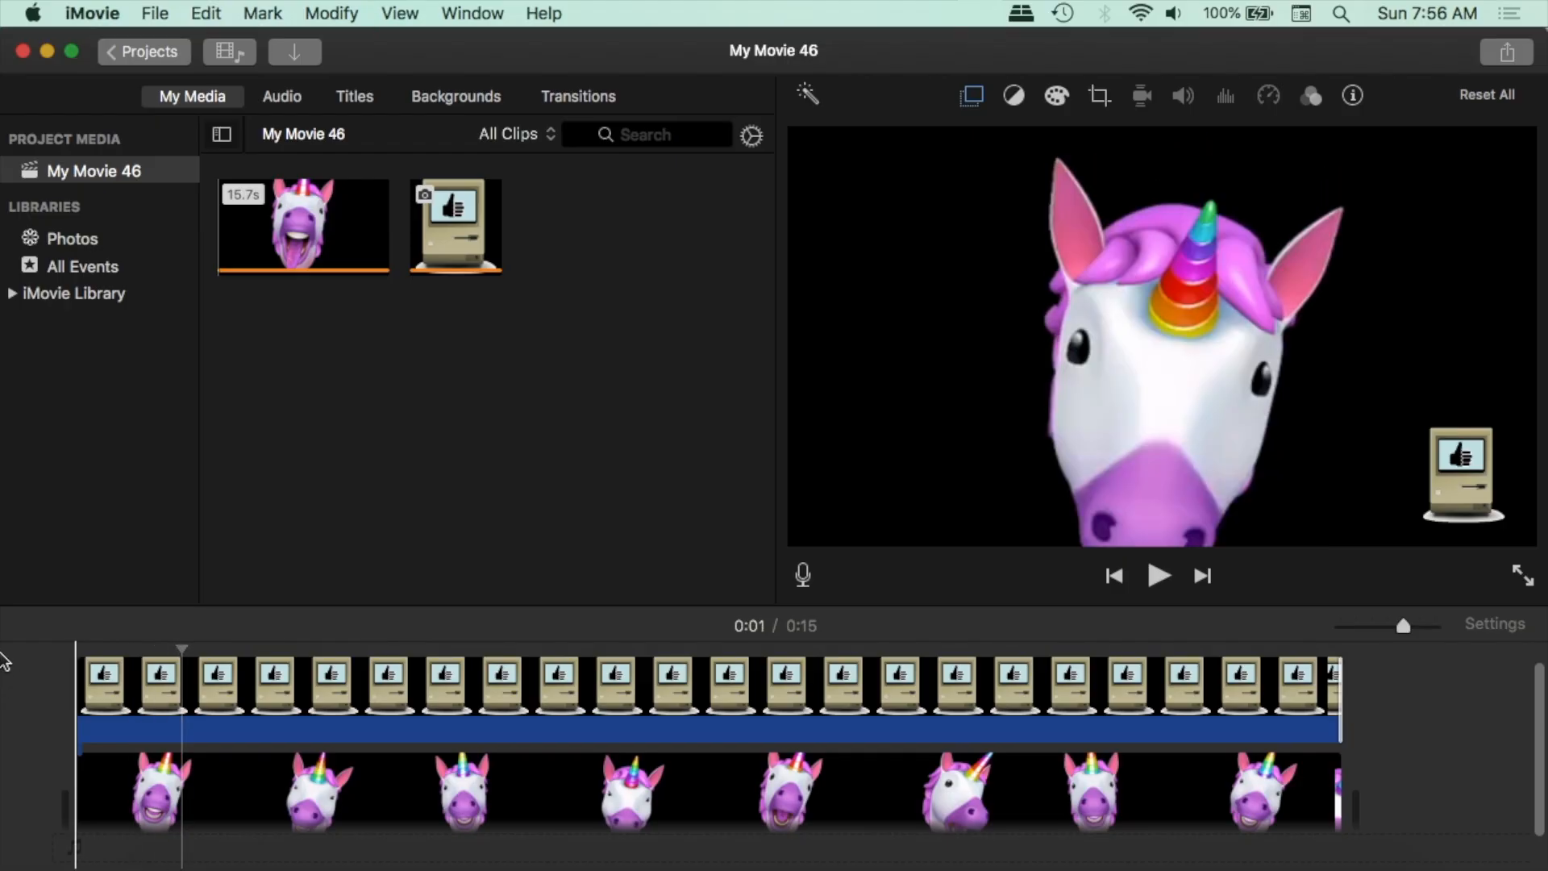
pyautogui.press('space')
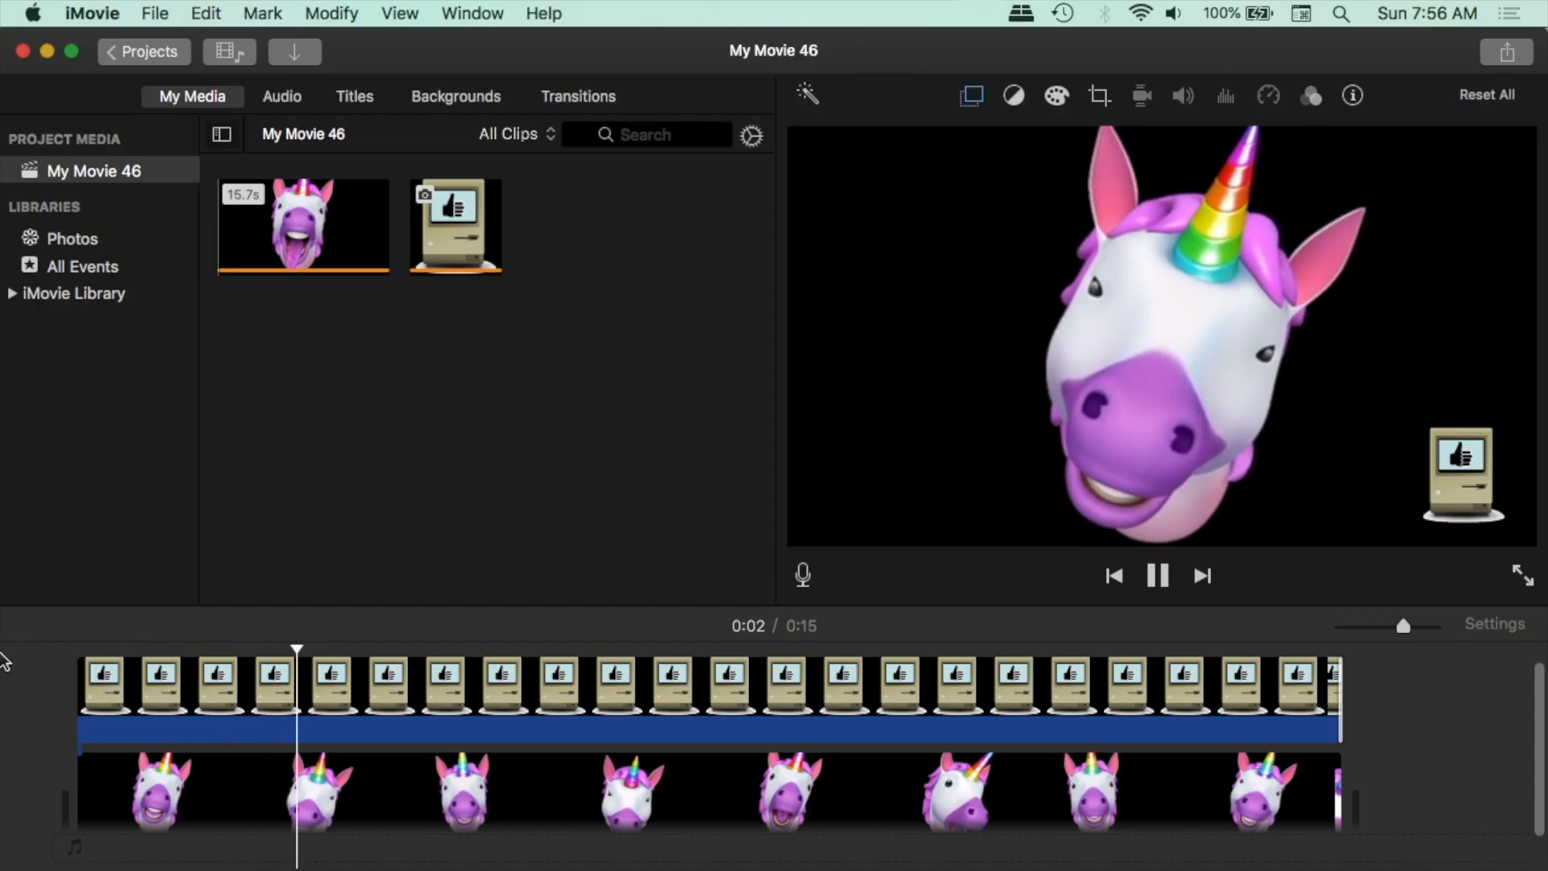
# Step: Lengthen the fade-in and fade-out of the image overlay, and split the overlay at about 0:07
pyautogui.press('space')
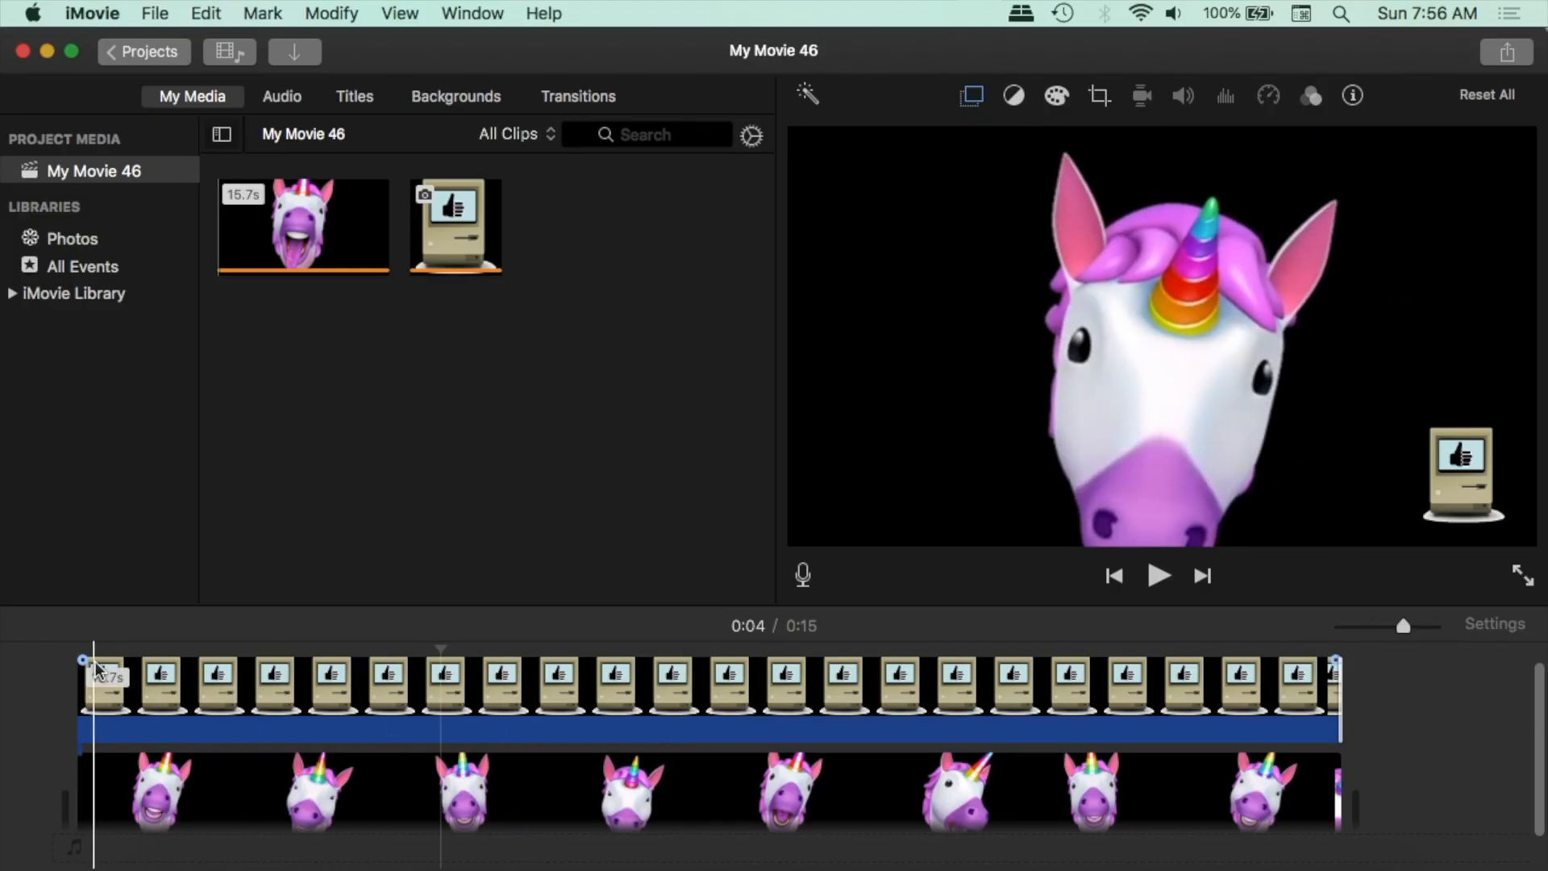
pyautogui.moveTo(86, 660); pyautogui.dragTo(174, 662)
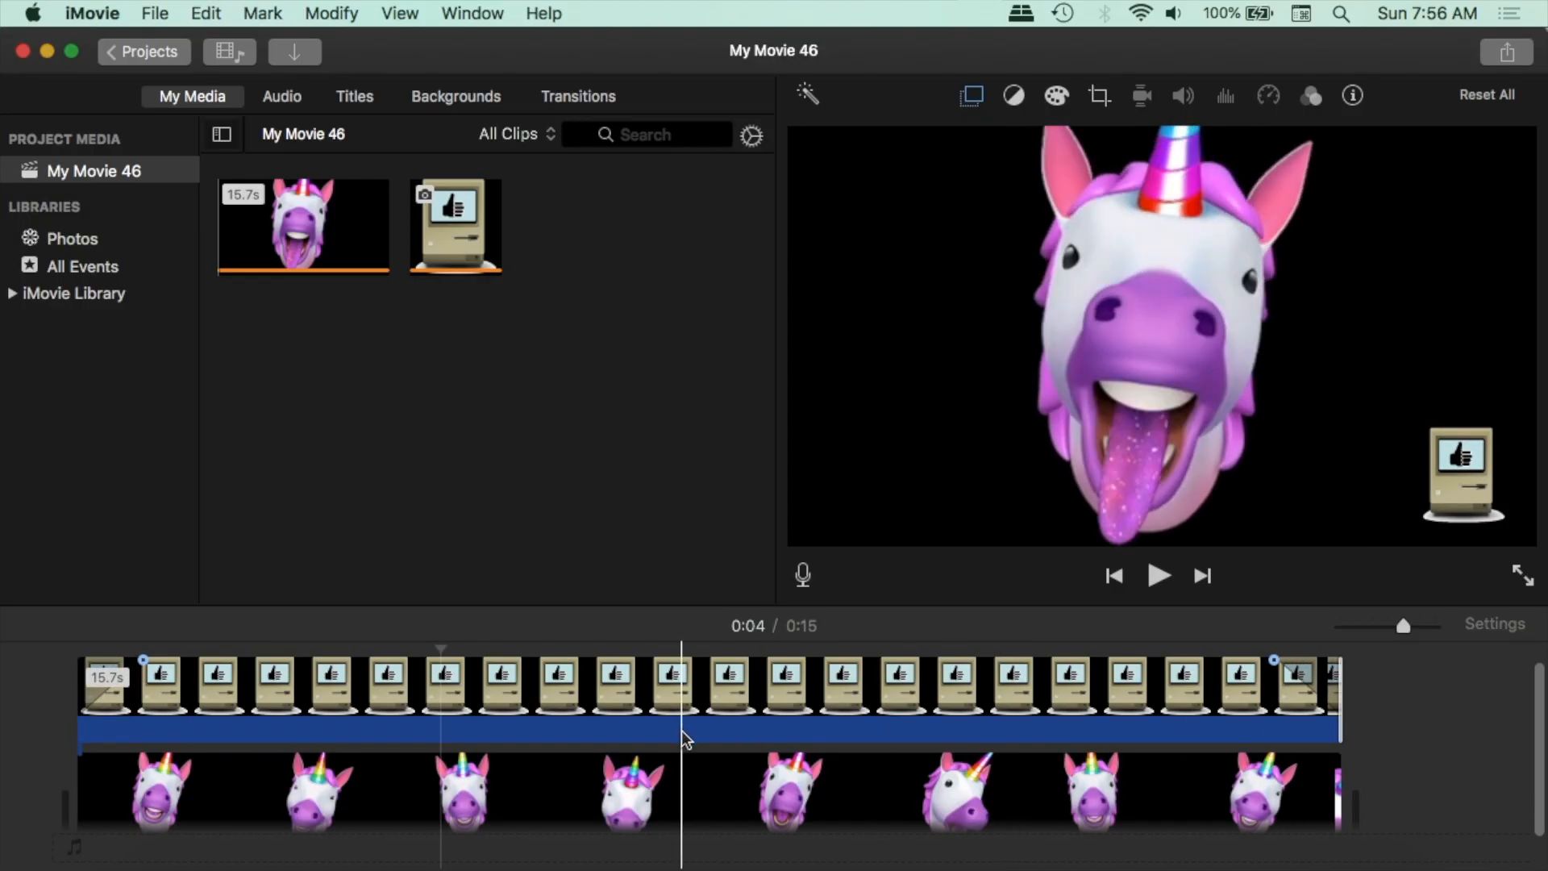
pyautogui.click(689, 703)
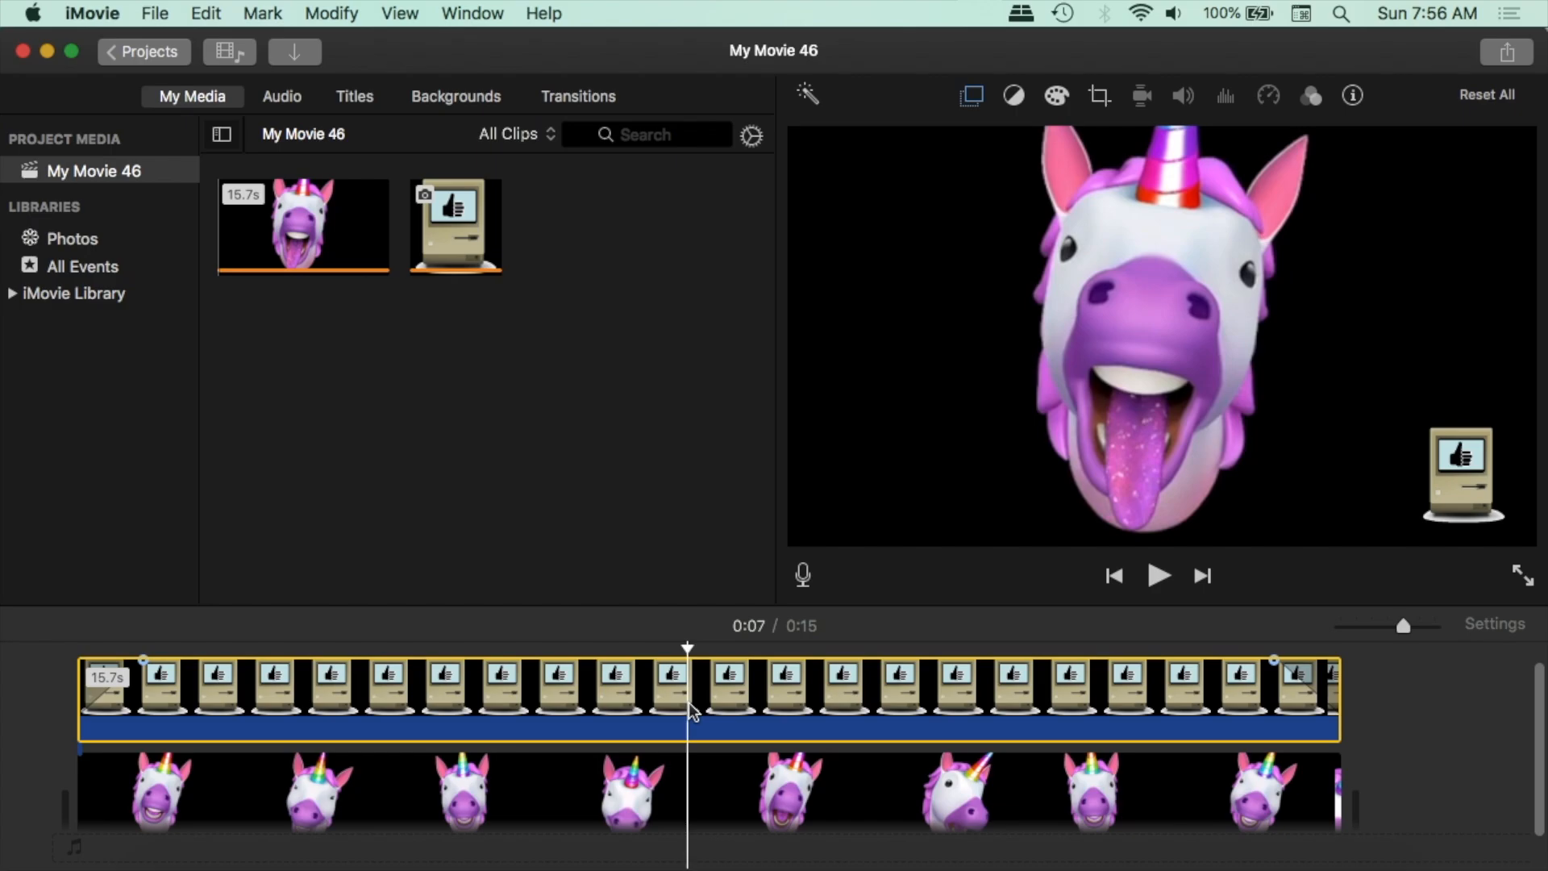
pyautogui.press('super+b')
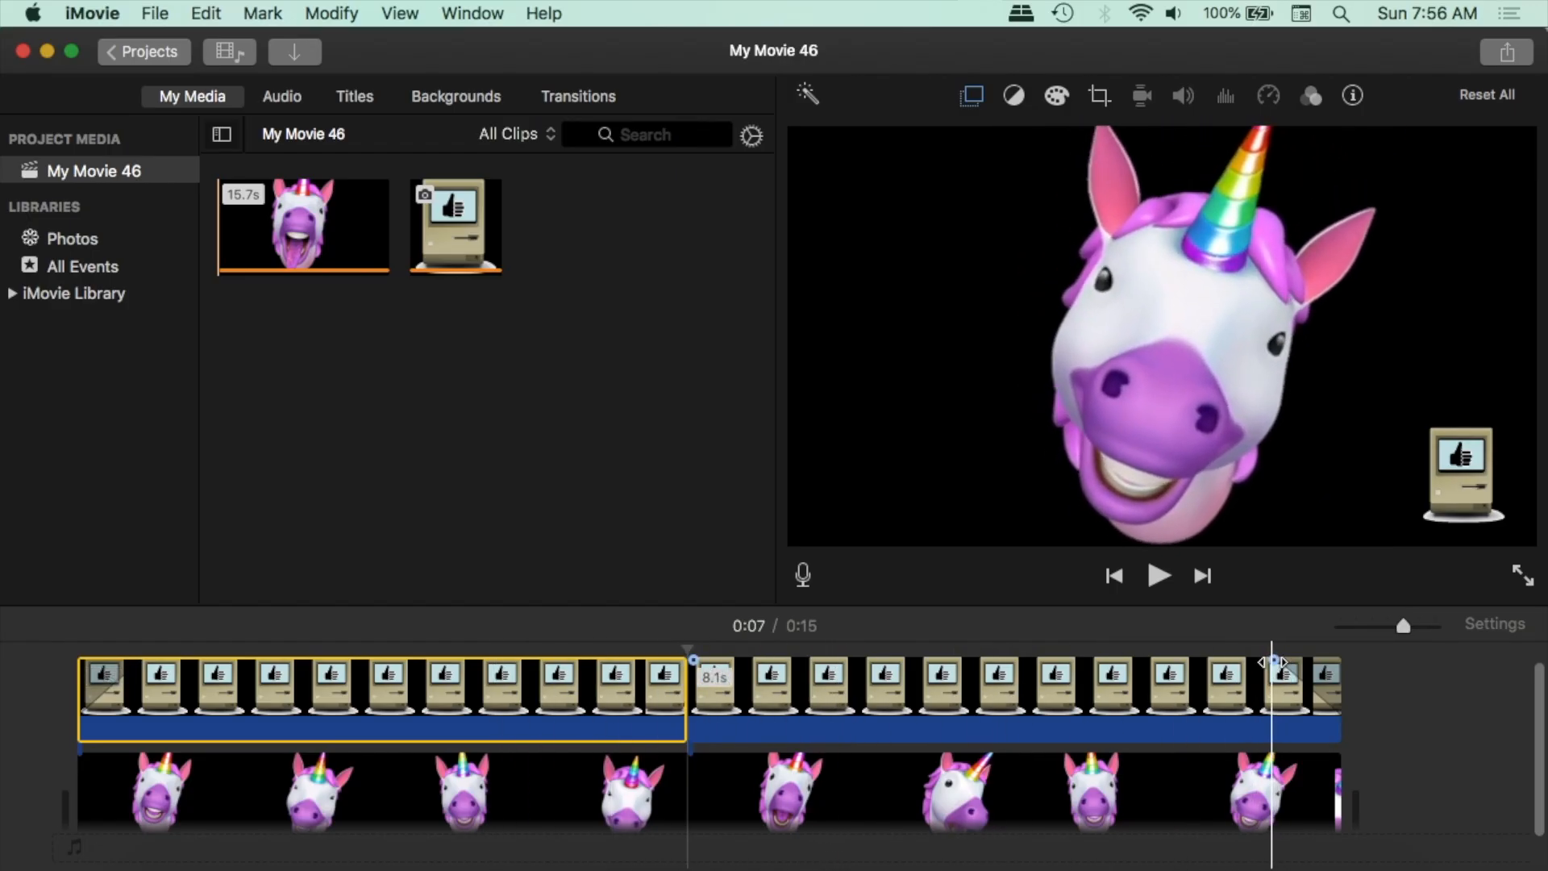
# Step: Remove the fade-out from the second part of the split overlay, and play back the start and end of the movie
pyautogui.click(818, 700)
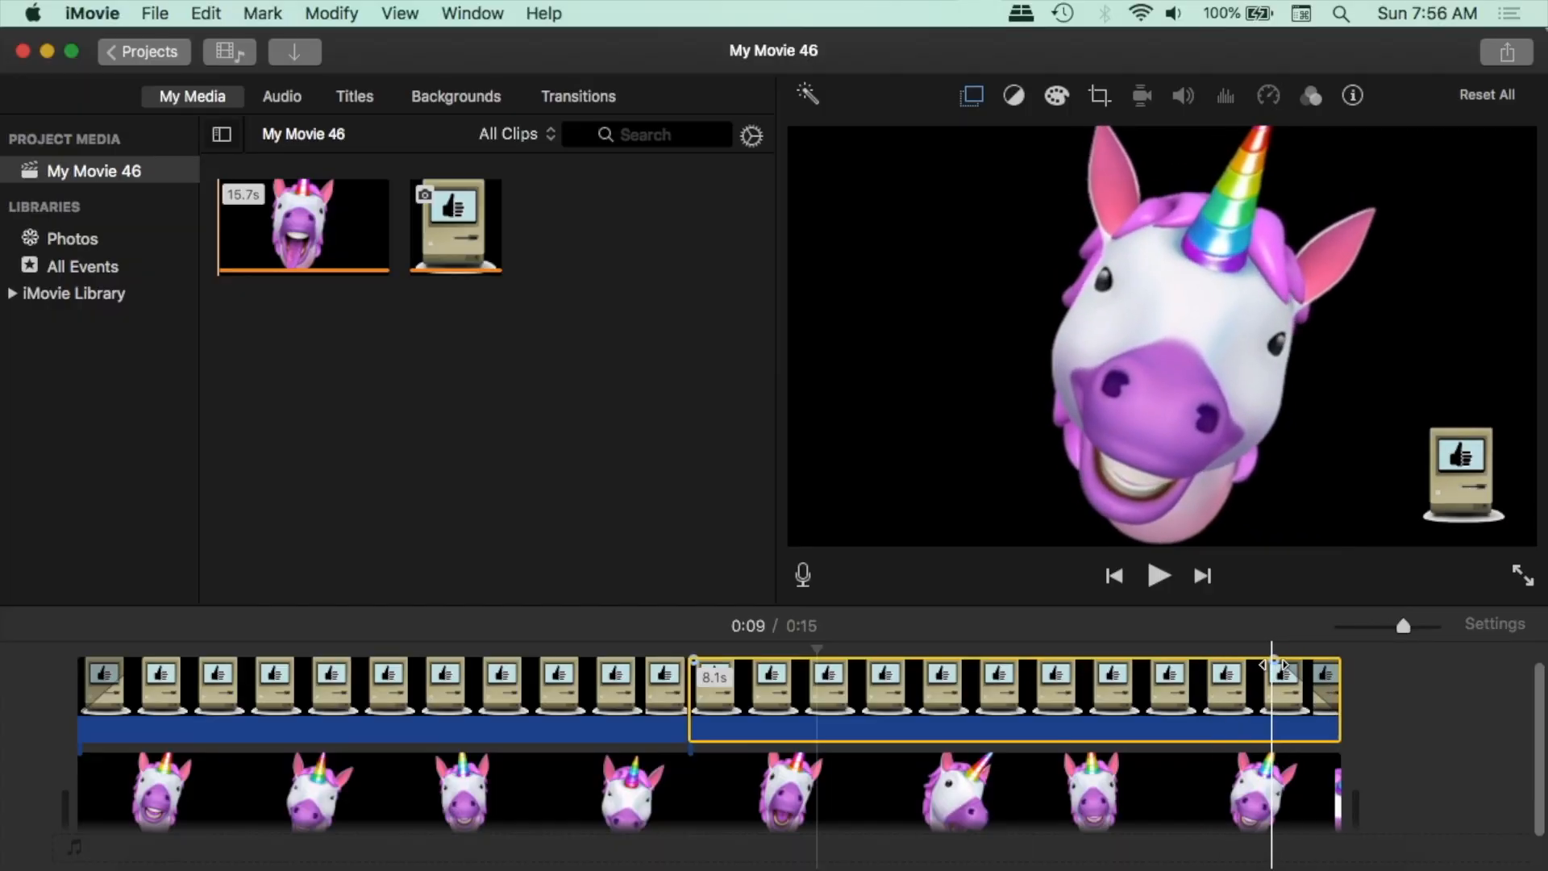
pyautogui.moveTo(1338, 668); pyautogui.dragTo(1379, 671)
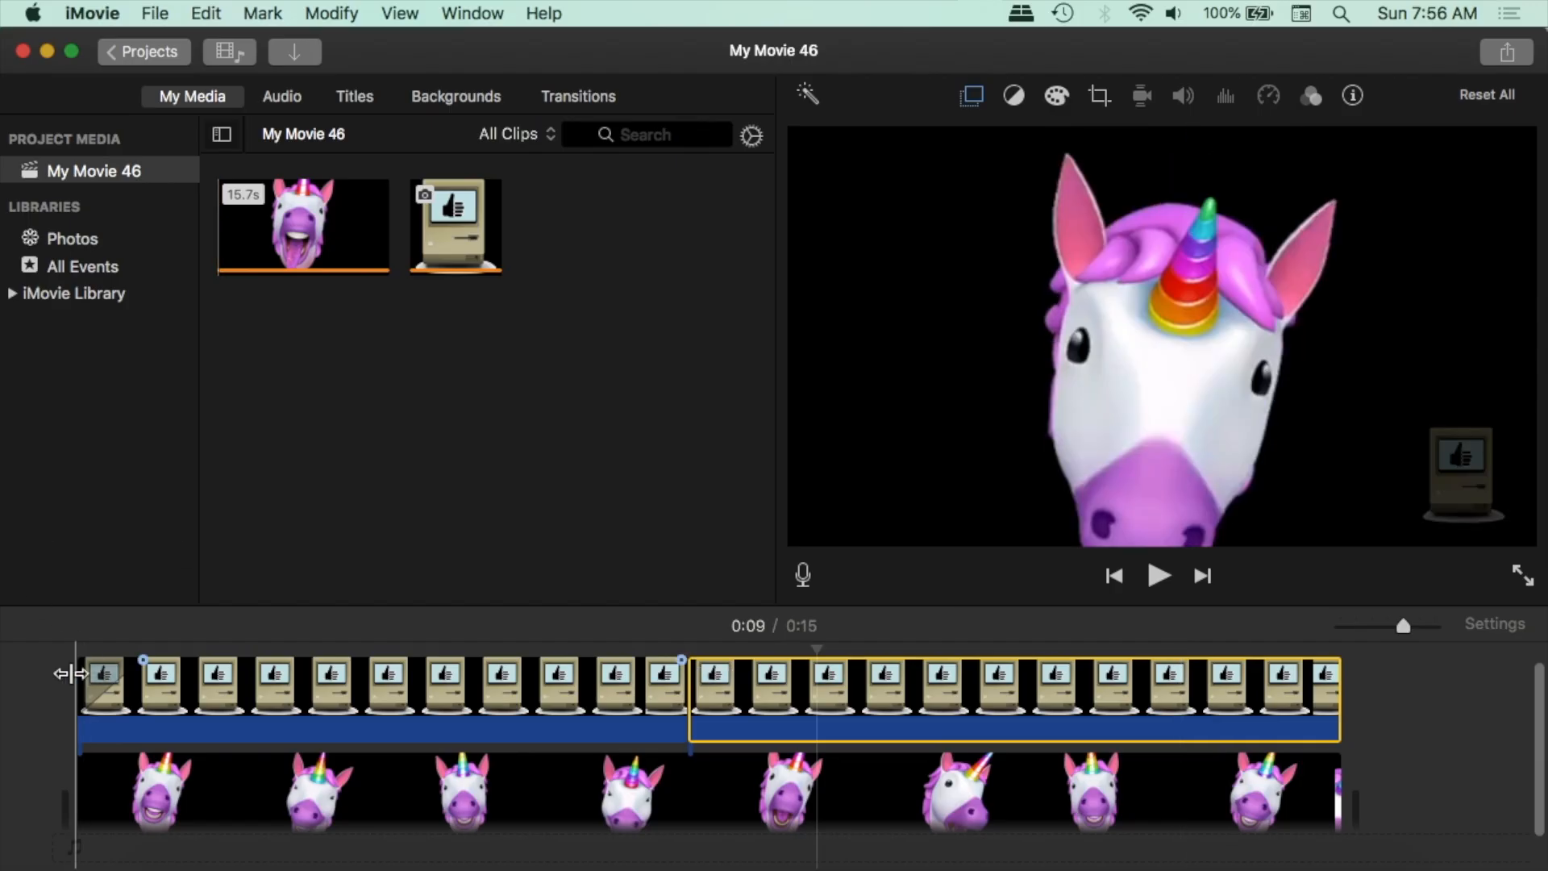
pyautogui.press('space')
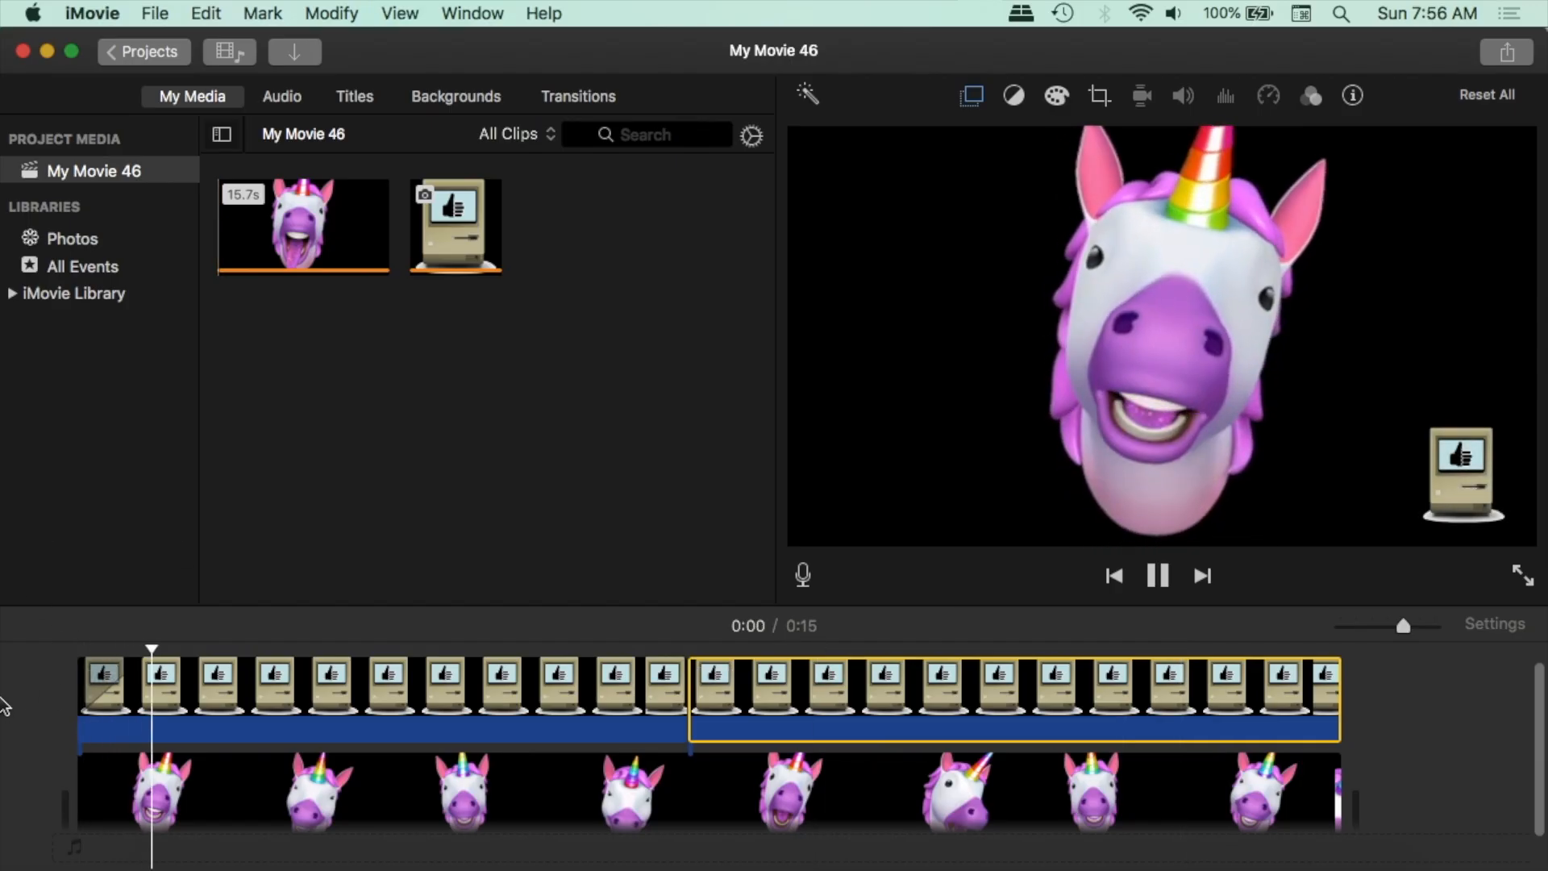
pyautogui.press('space')
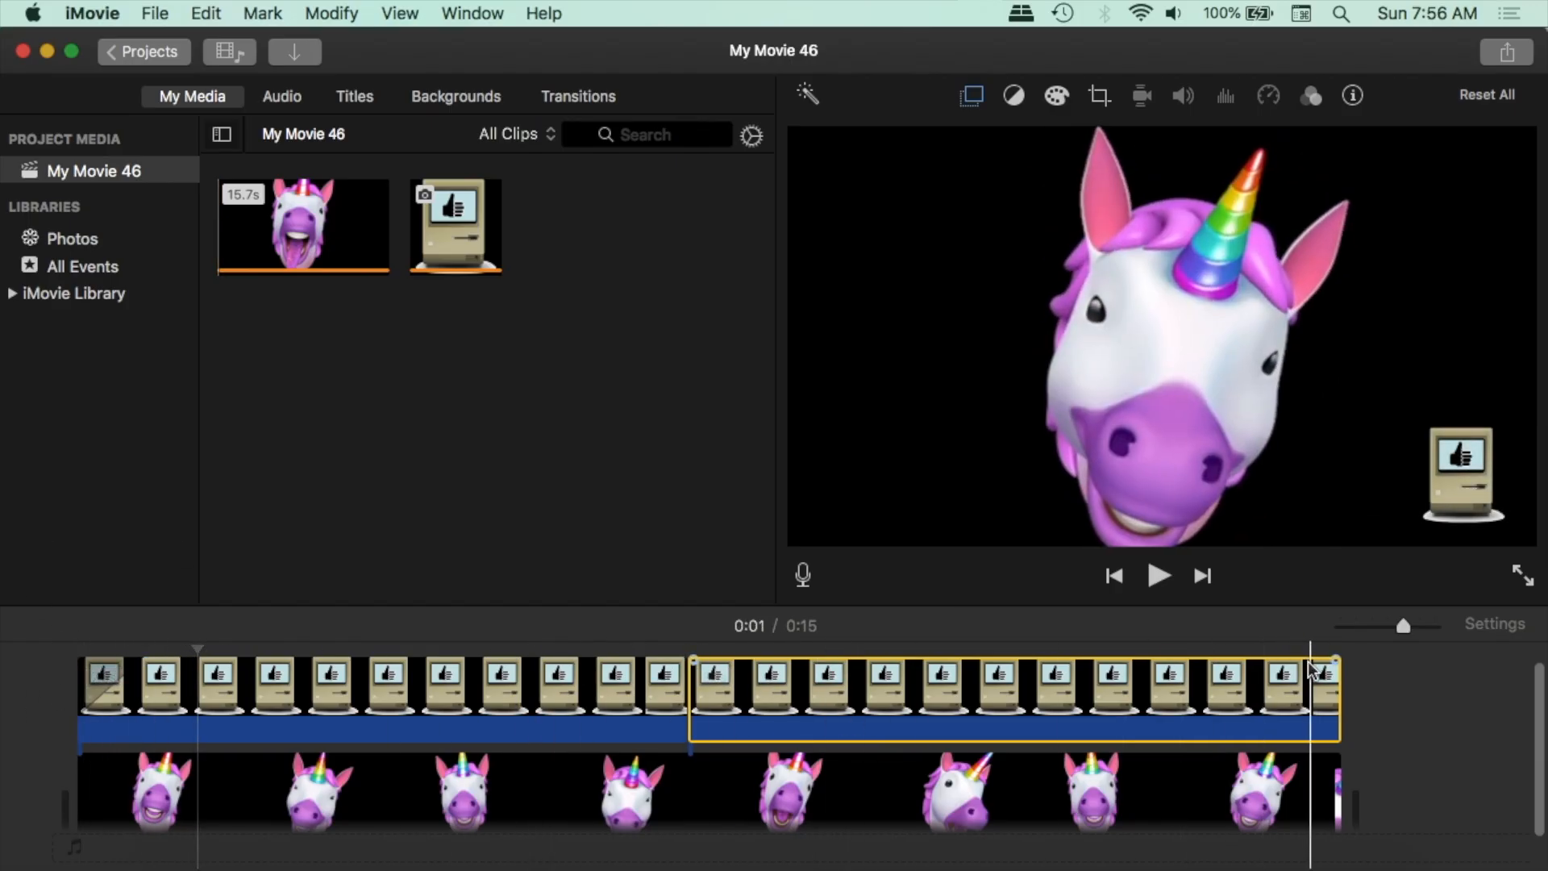
pyautogui.press('space')
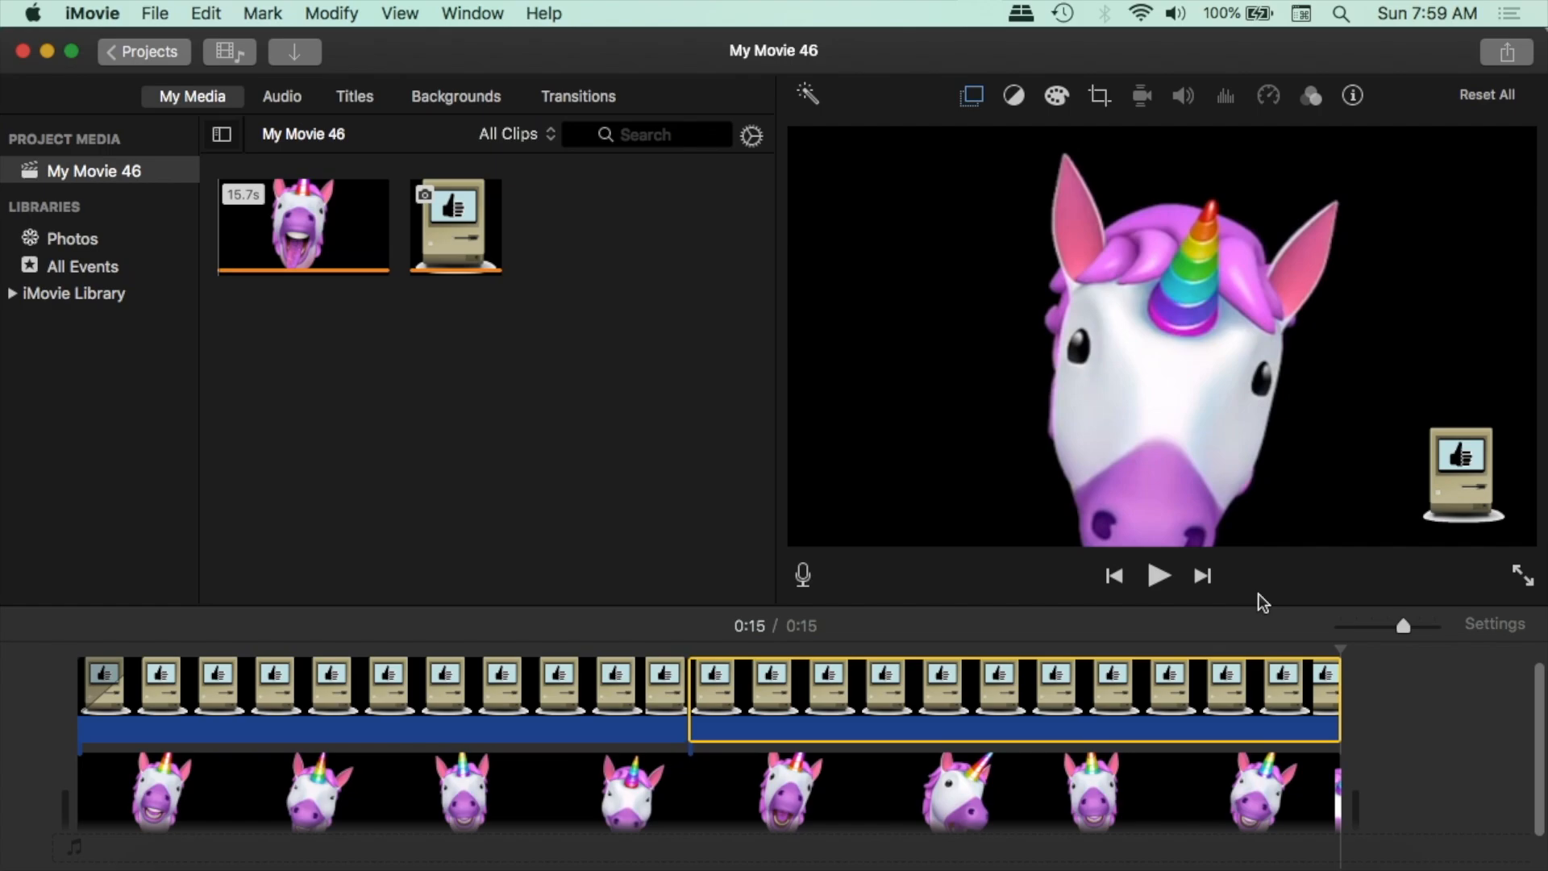
# Step: Set up a file export of the movie and title it "video with image"
pyautogui.click(1498, 51)
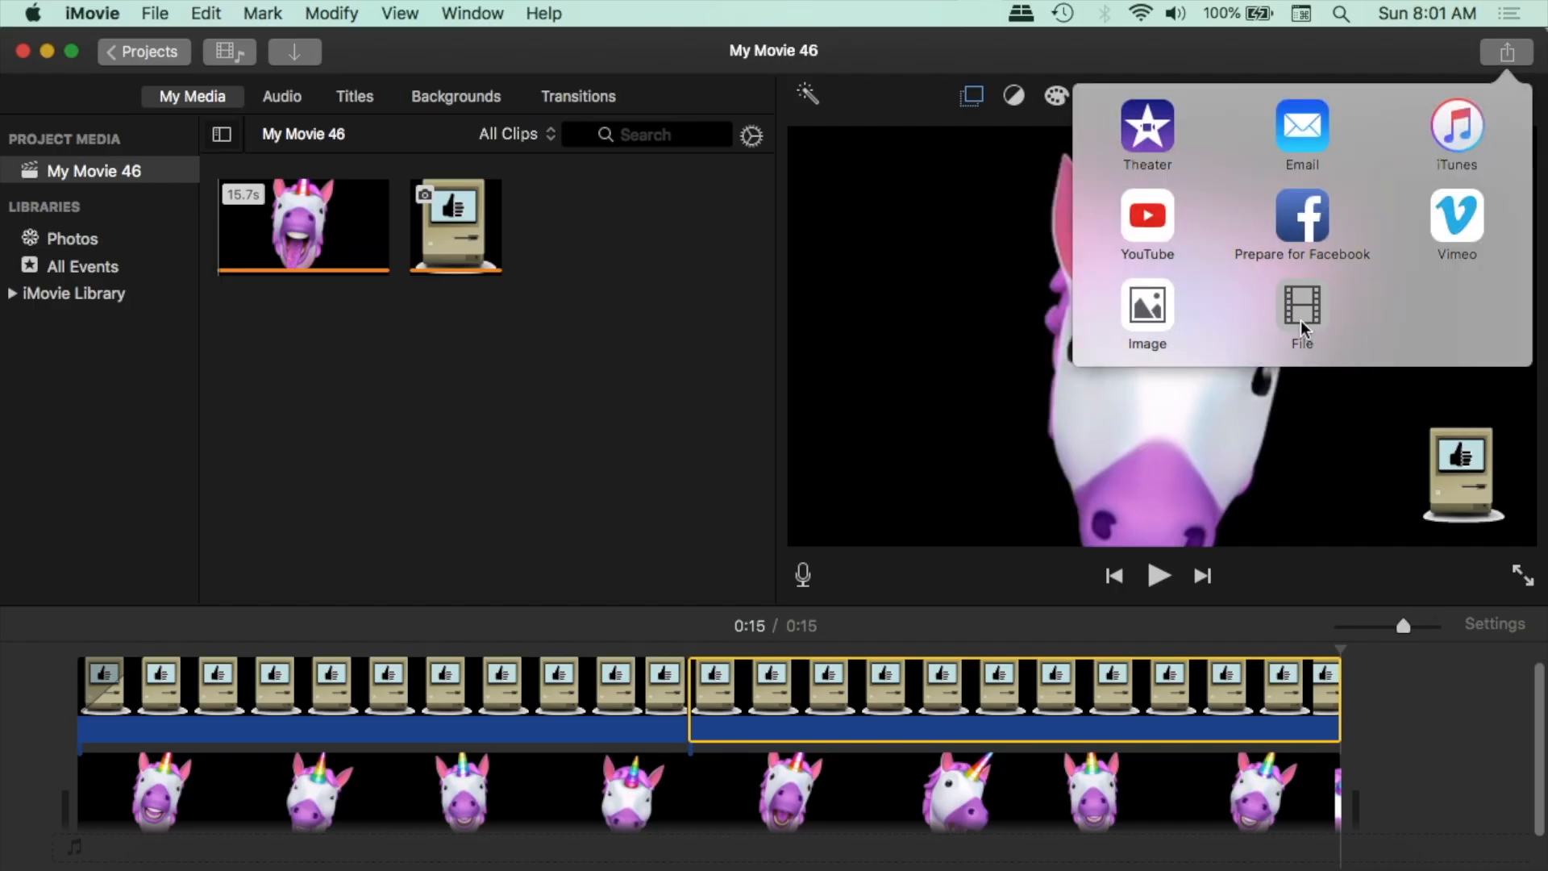
pyautogui.click(1299, 321)
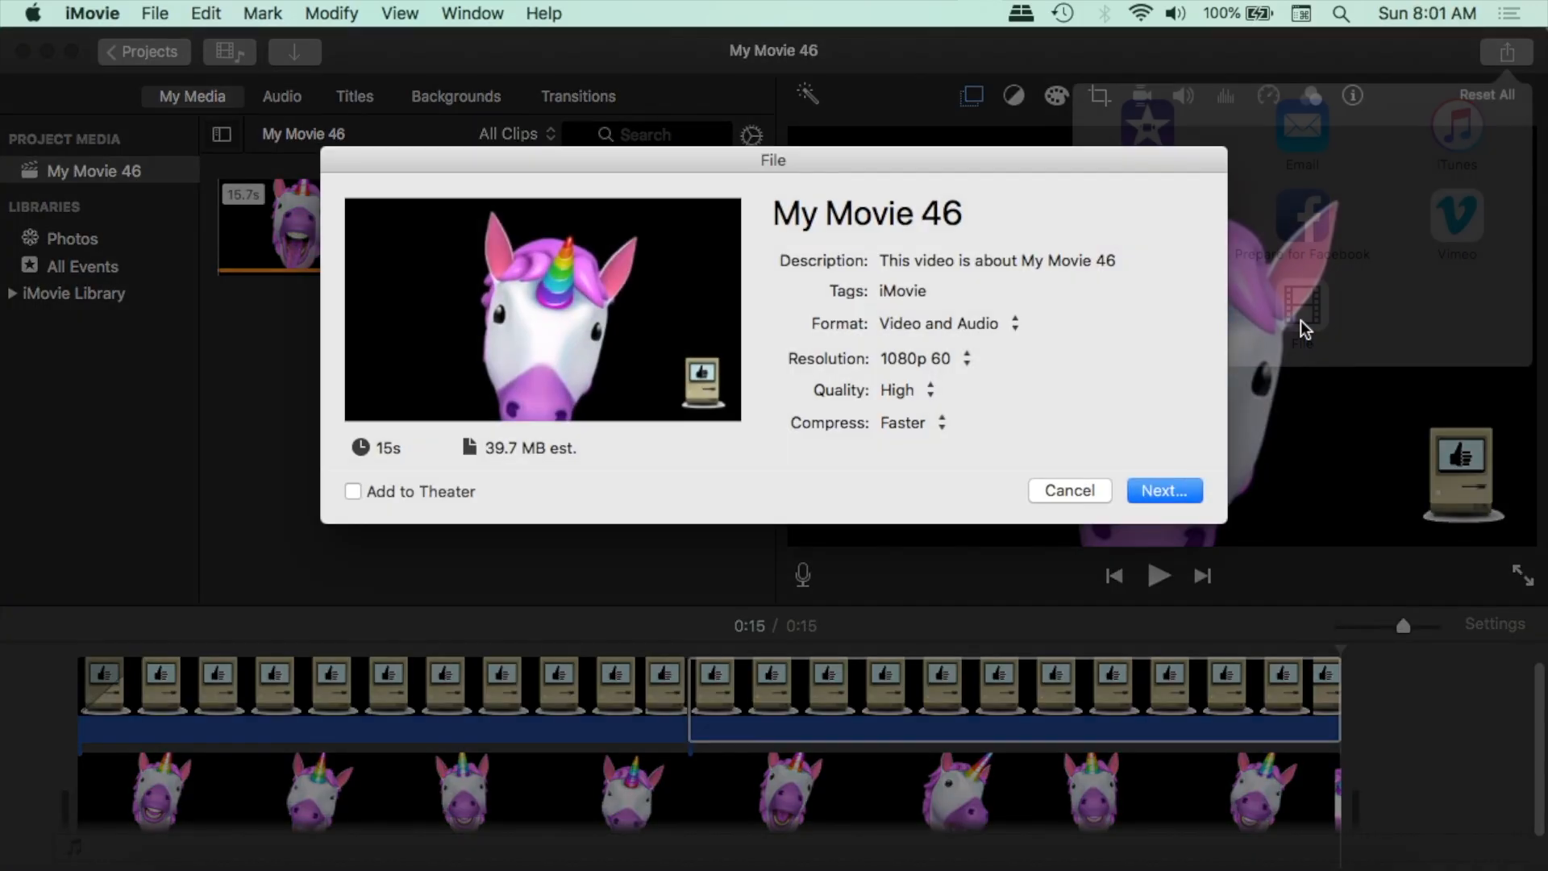
pyautogui.click(961, 227)
pyautogui.tripleClick(961, 232)
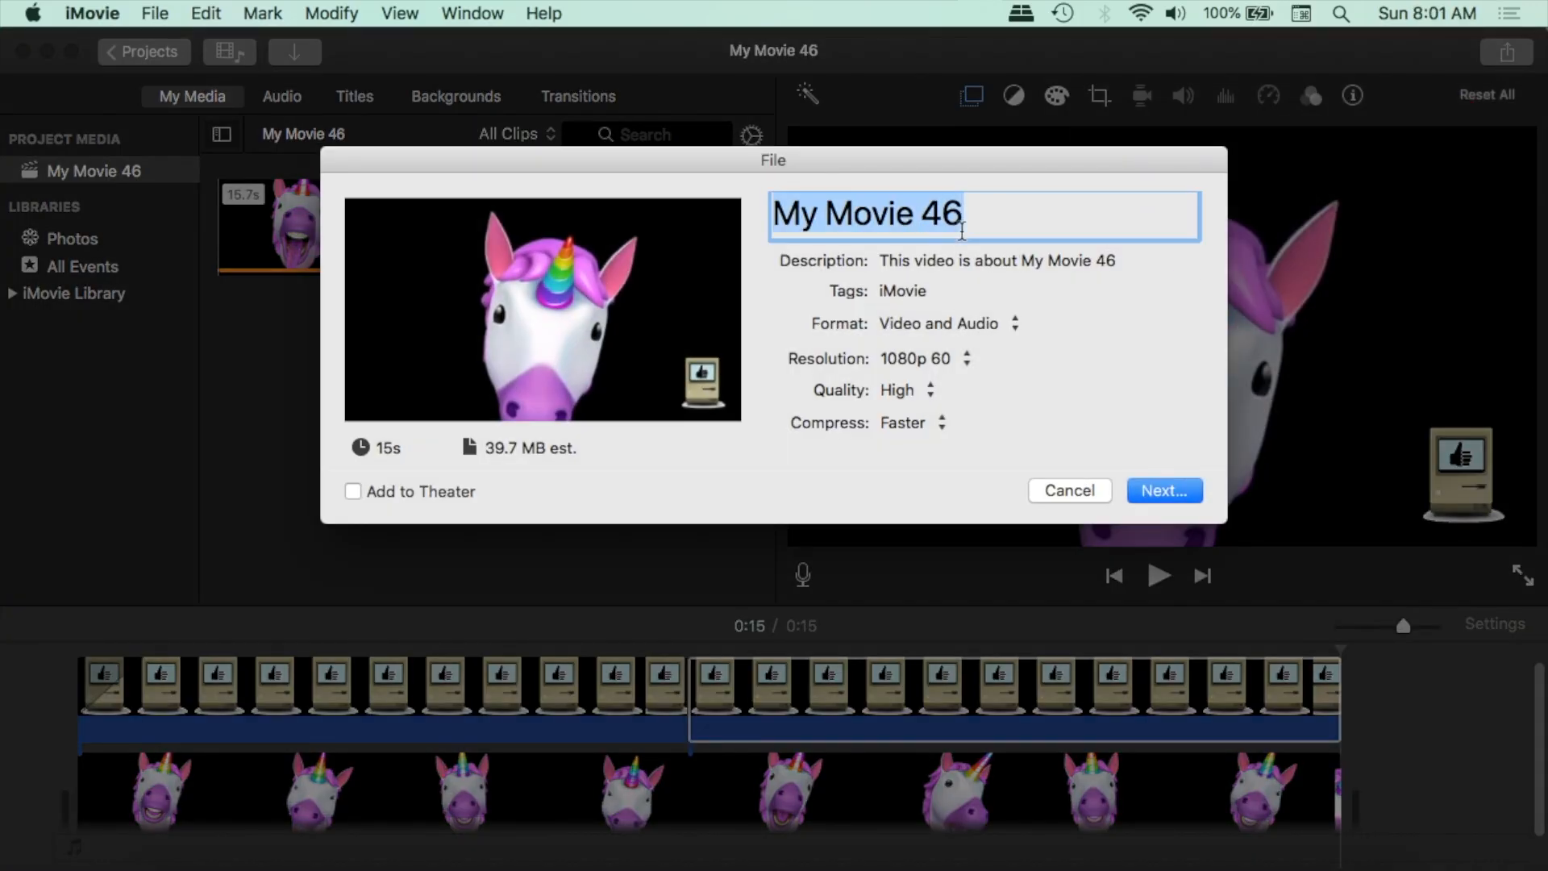
pyautogui.write('video wi')
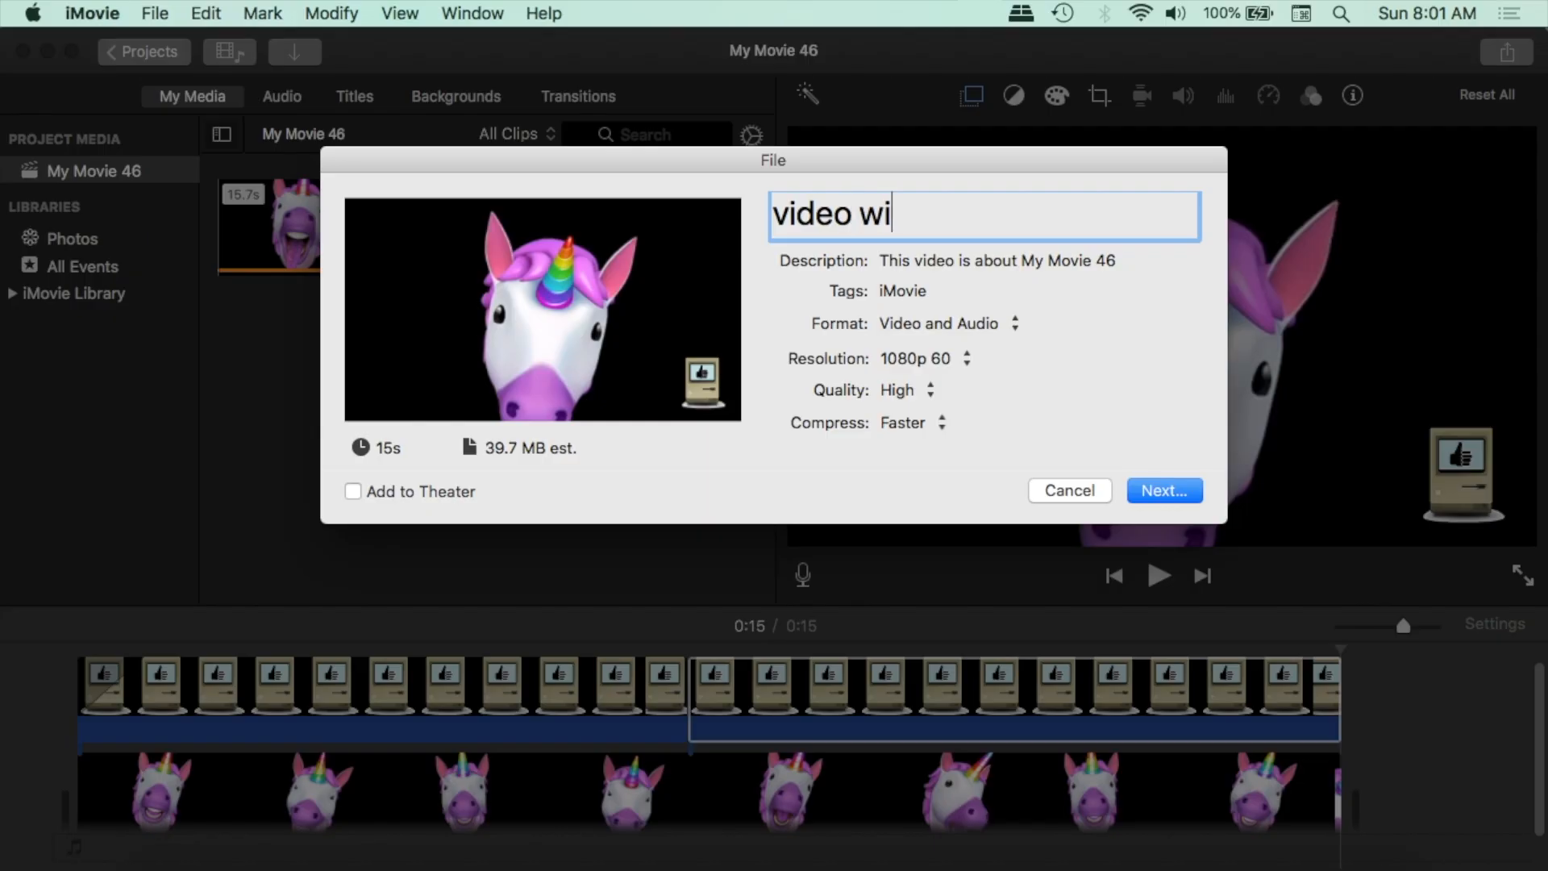
pyautogui.write('th image')
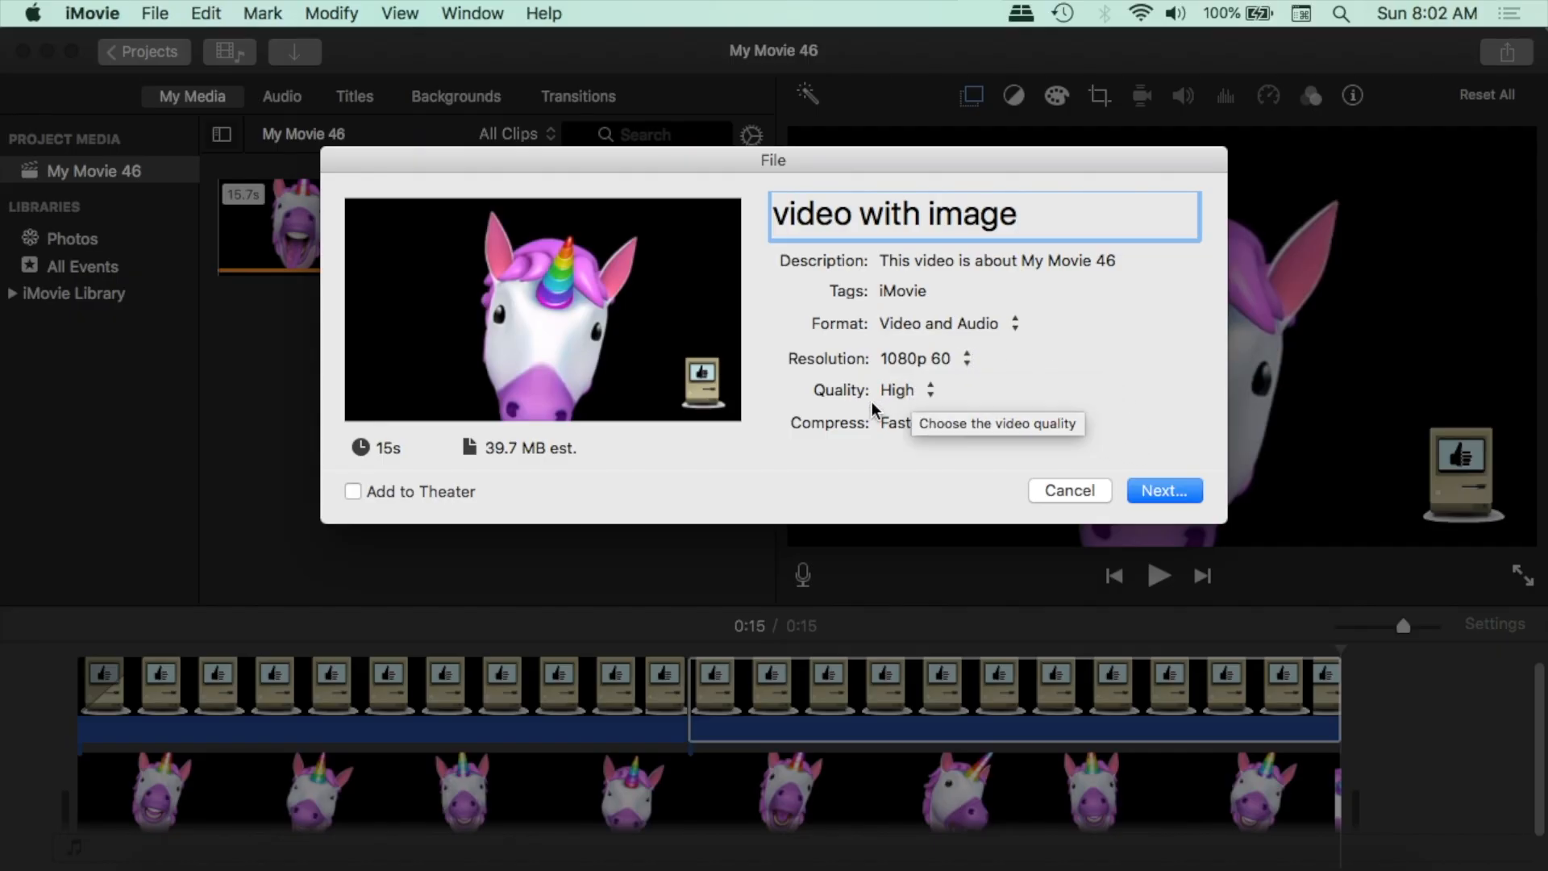
# Step: Keep the export quality at High and save the movie as "video with image" on the Desktop
pyautogui.click(925, 390)
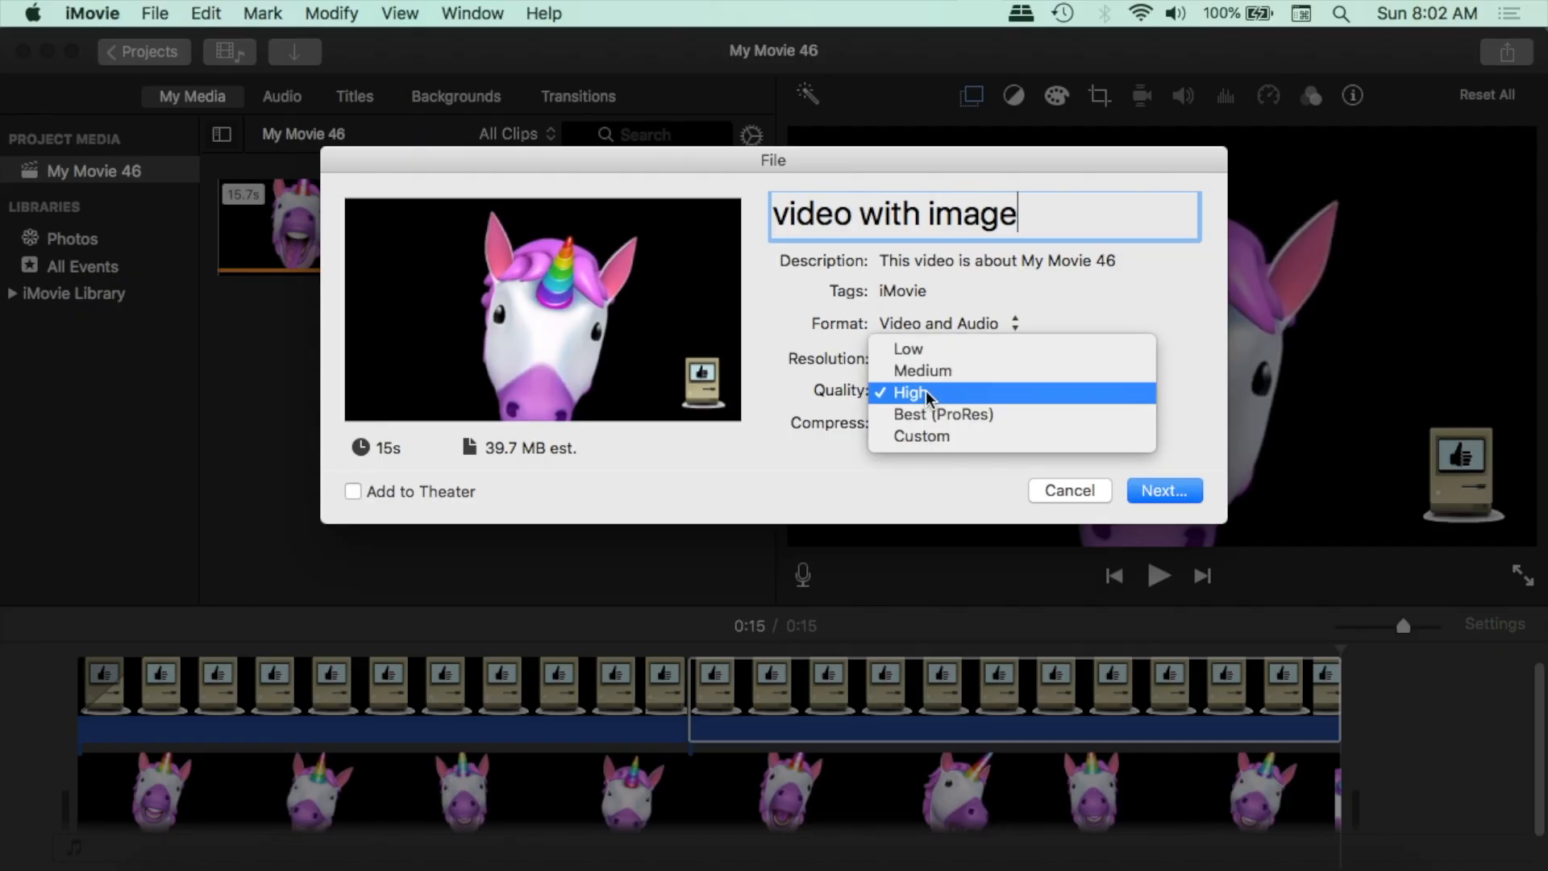
pyautogui.click(838, 388)
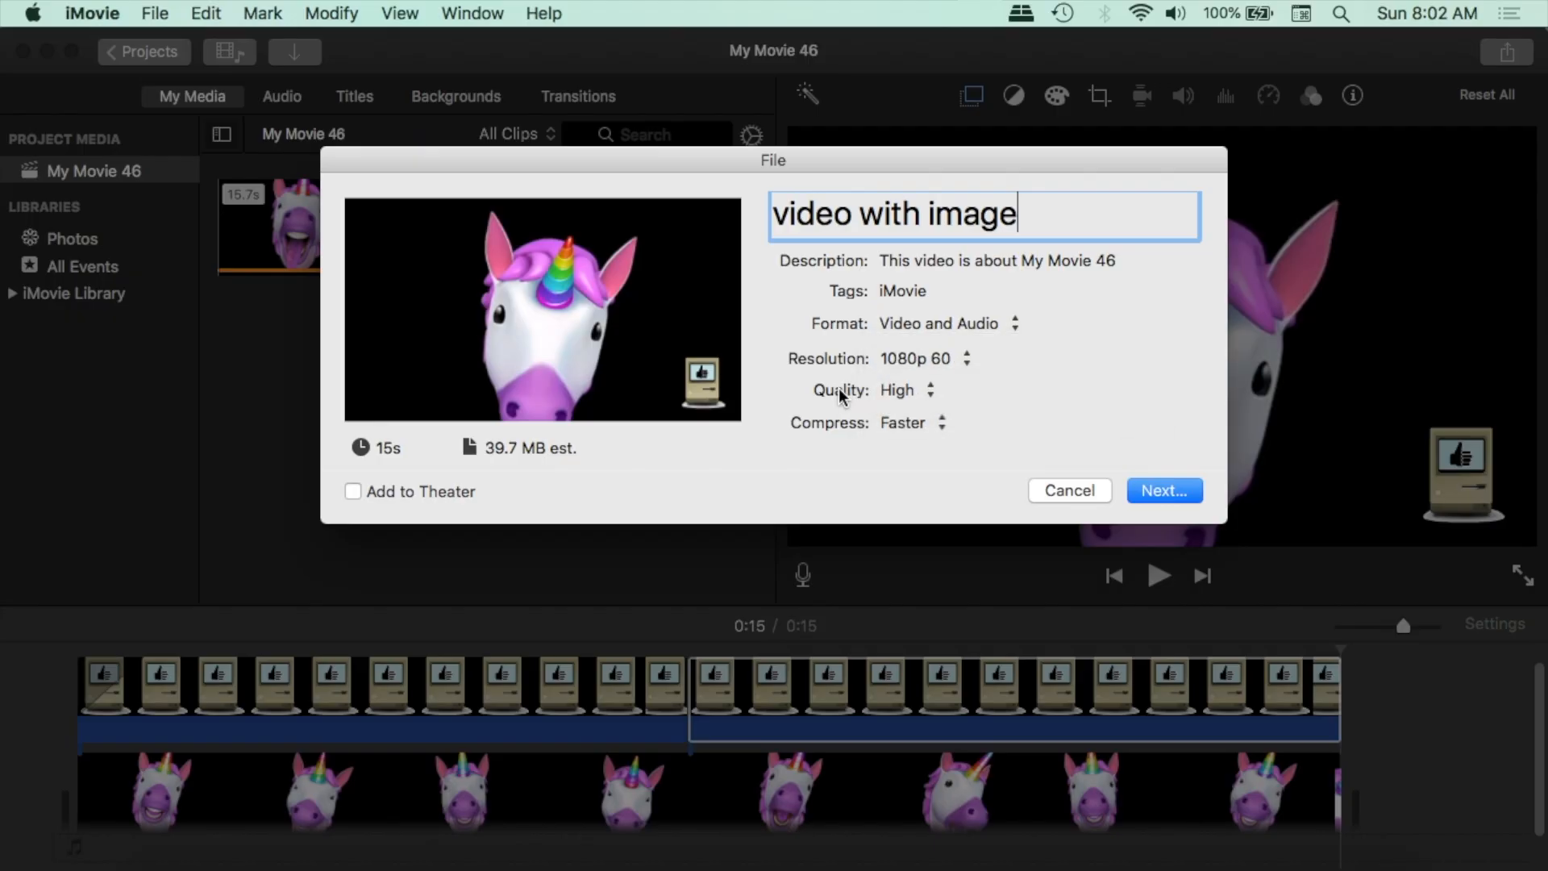
pyautogui.click(1161, 488)
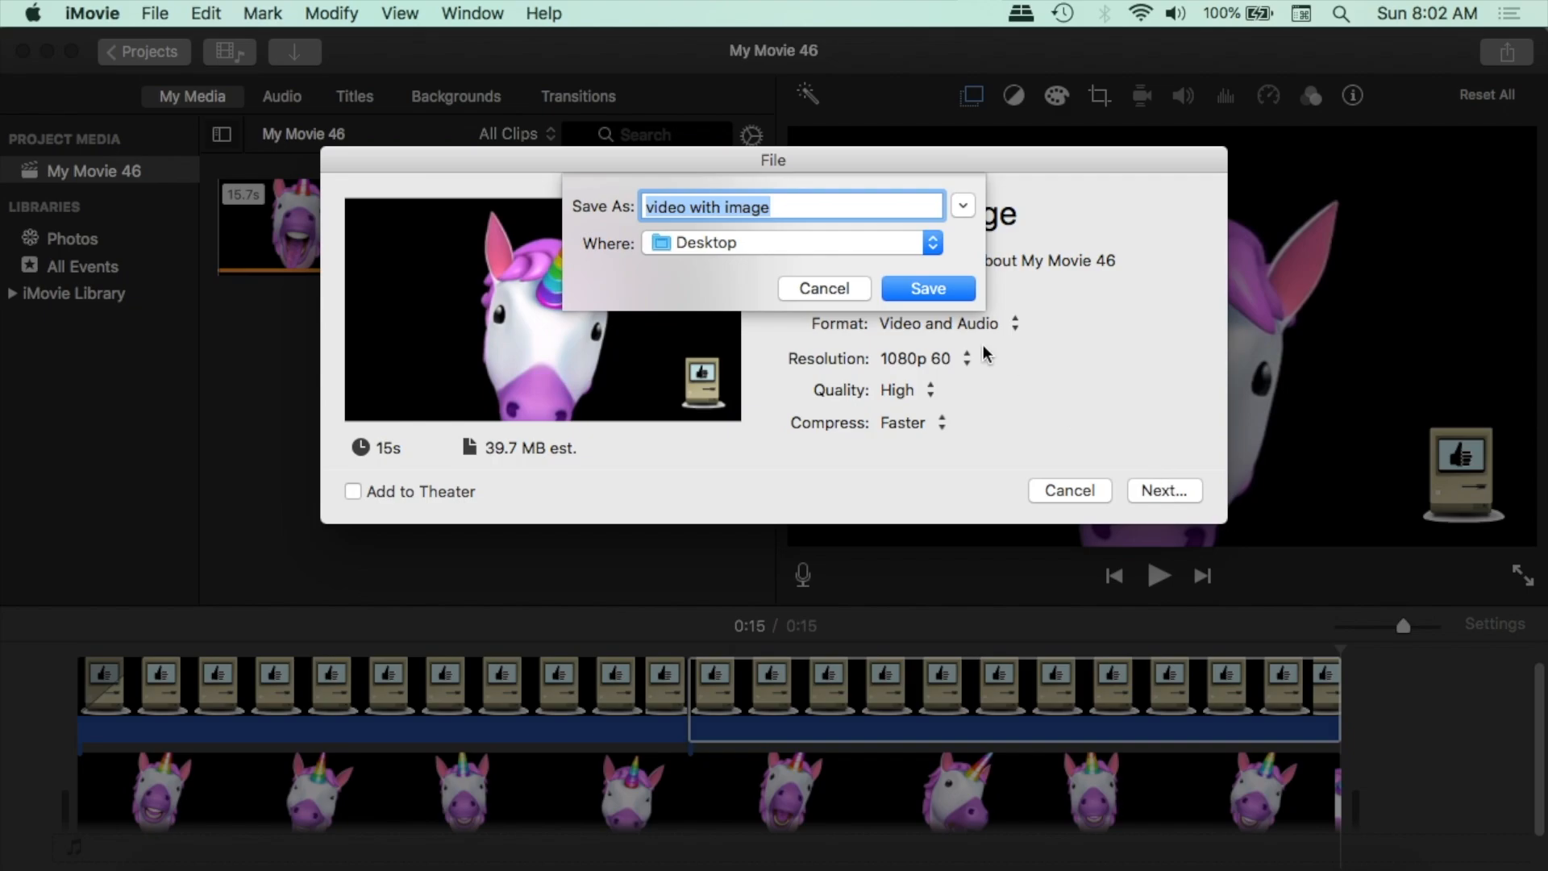
pyautogui.click(925, 290)
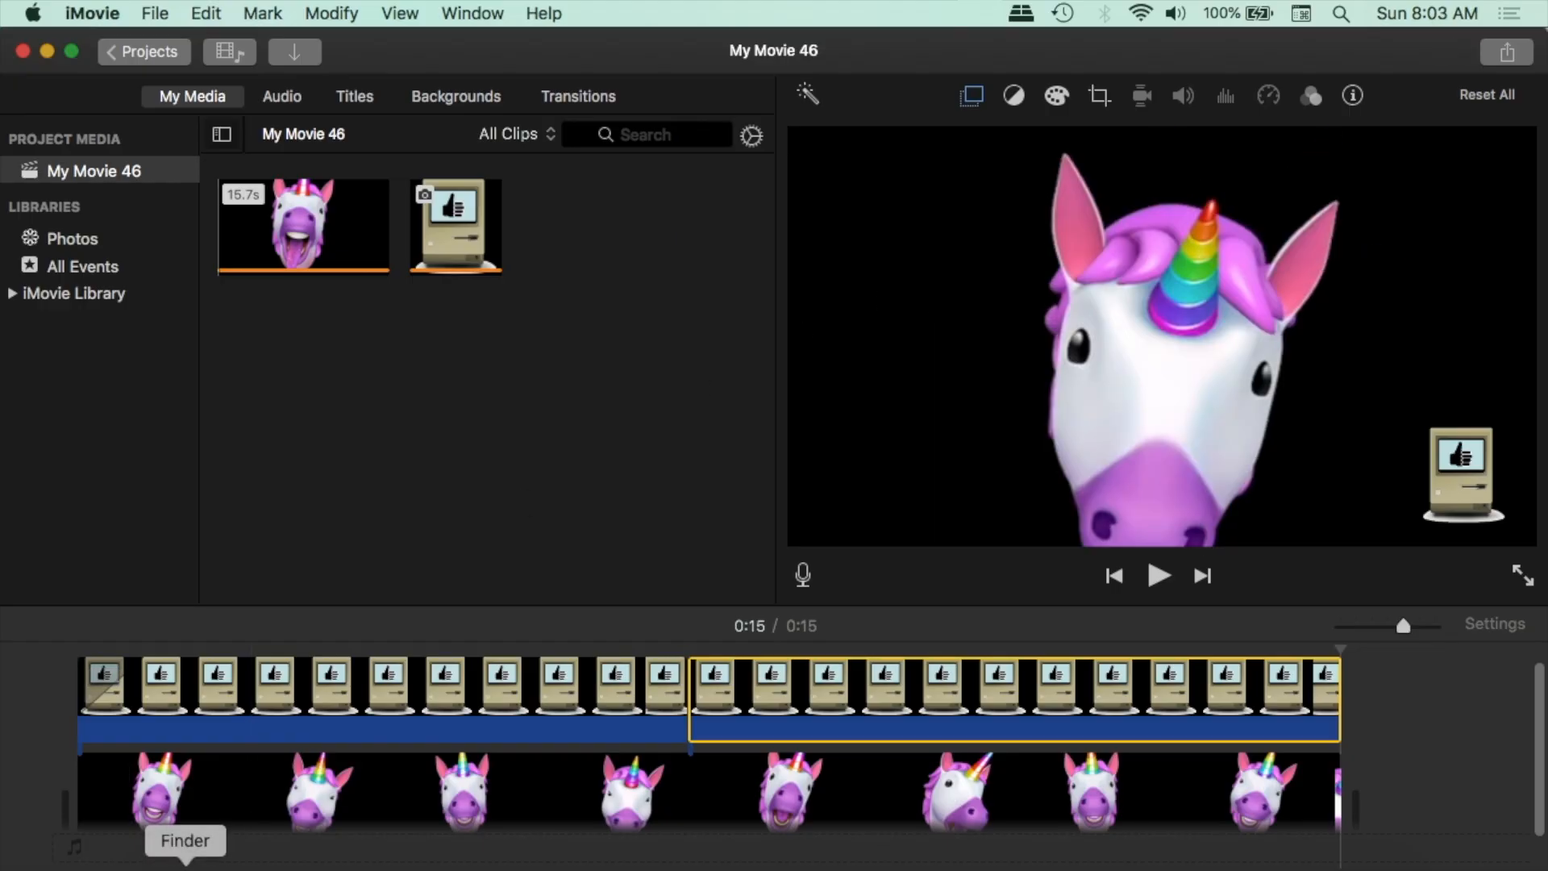
# Step: Switch to Finder and preview video with image.mp4 from the Desktop, checking the image overlay through to the end
pyautogui.click(186, 866)
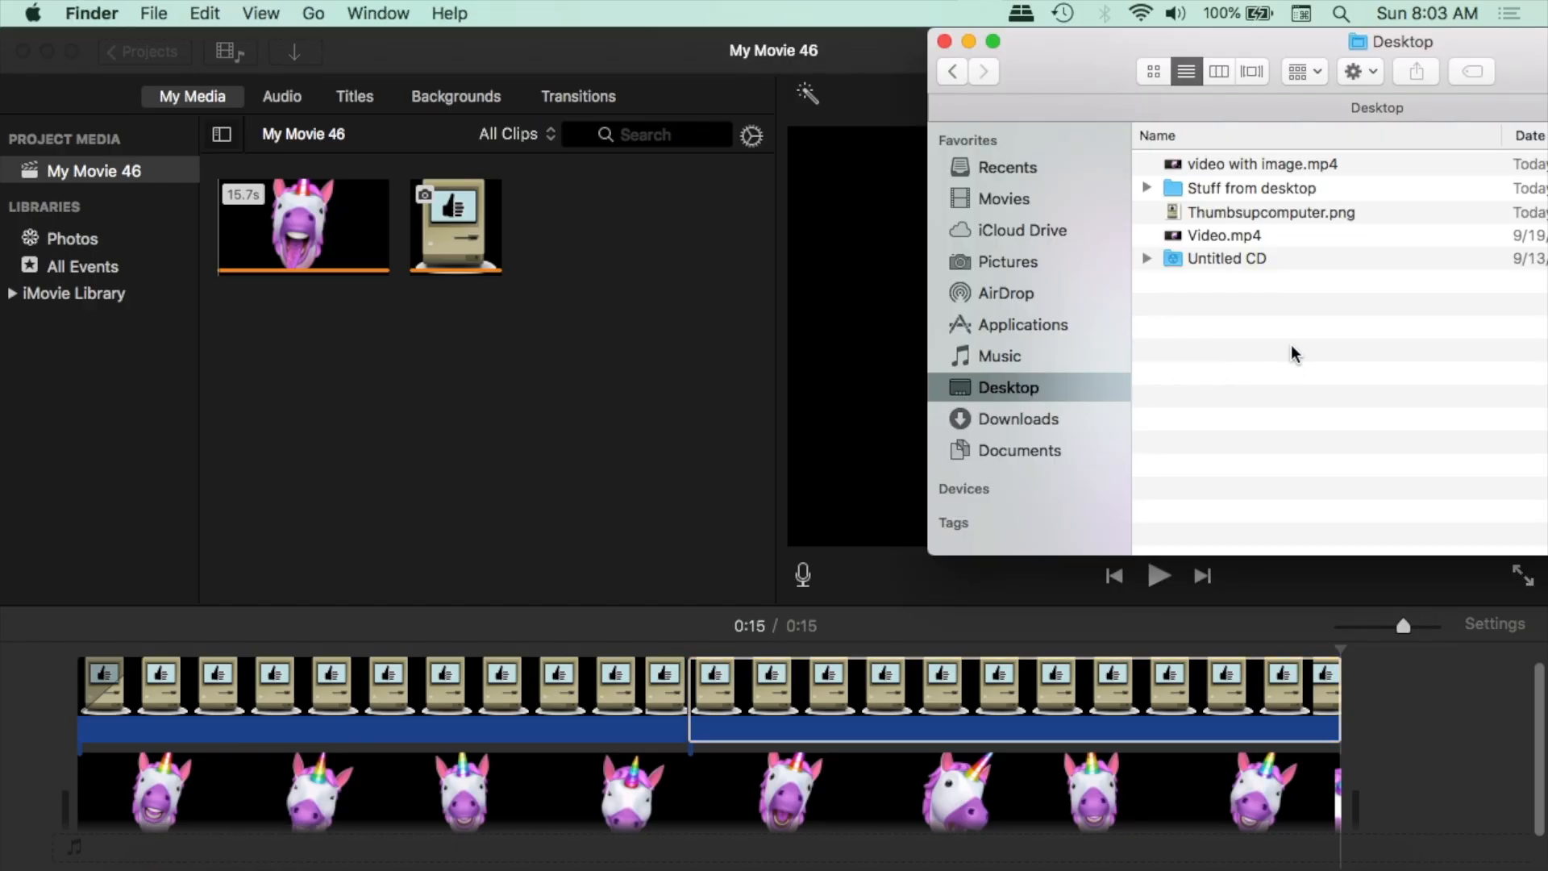
pyautogui.click(1366, 163)
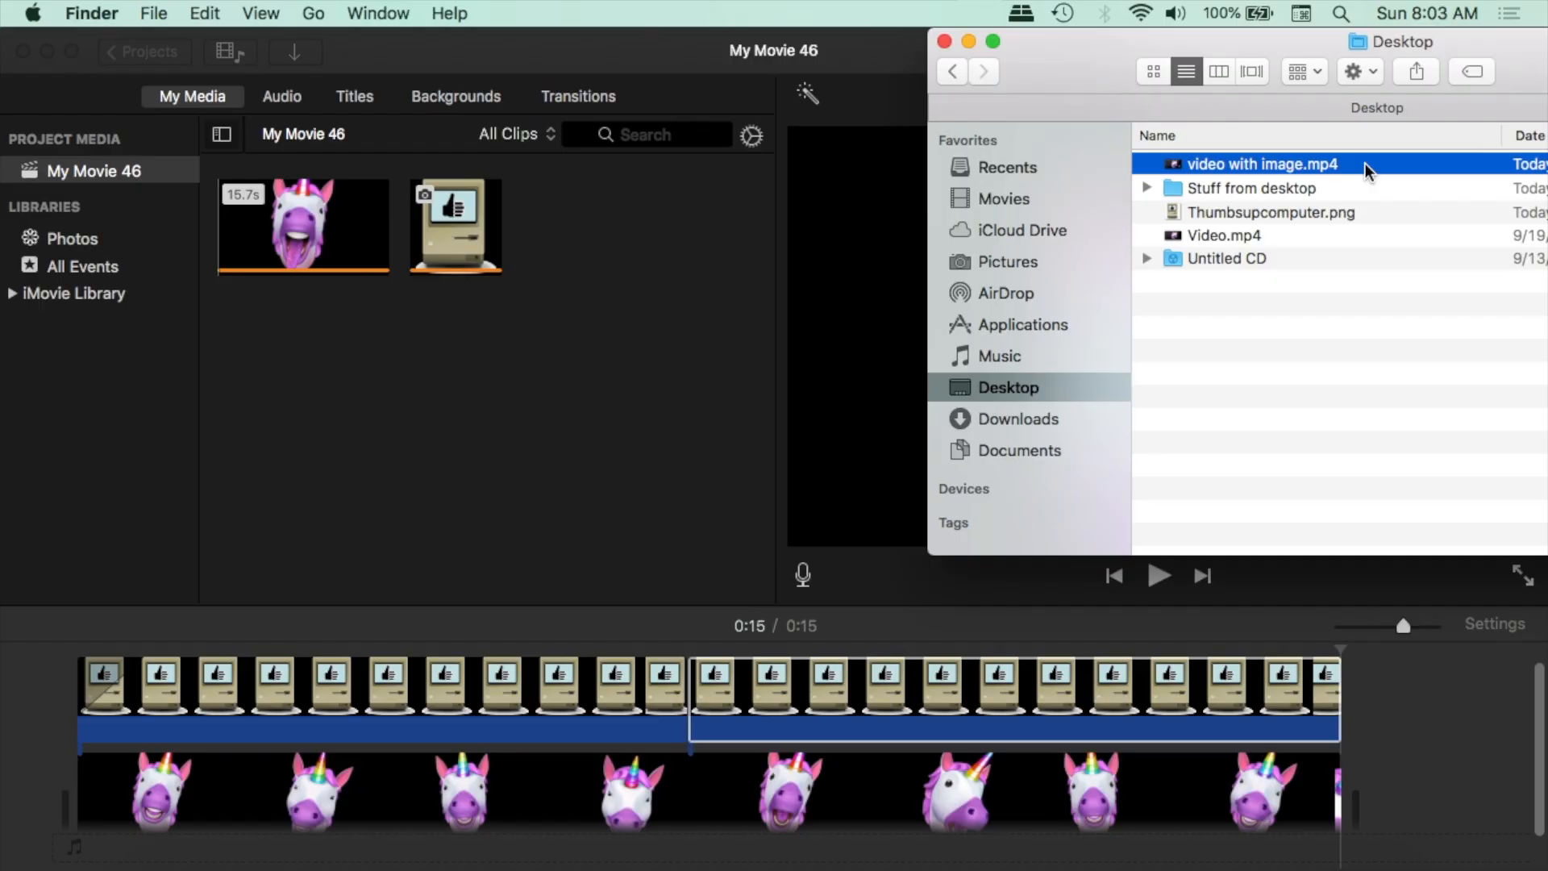
pyautogui.press('space')
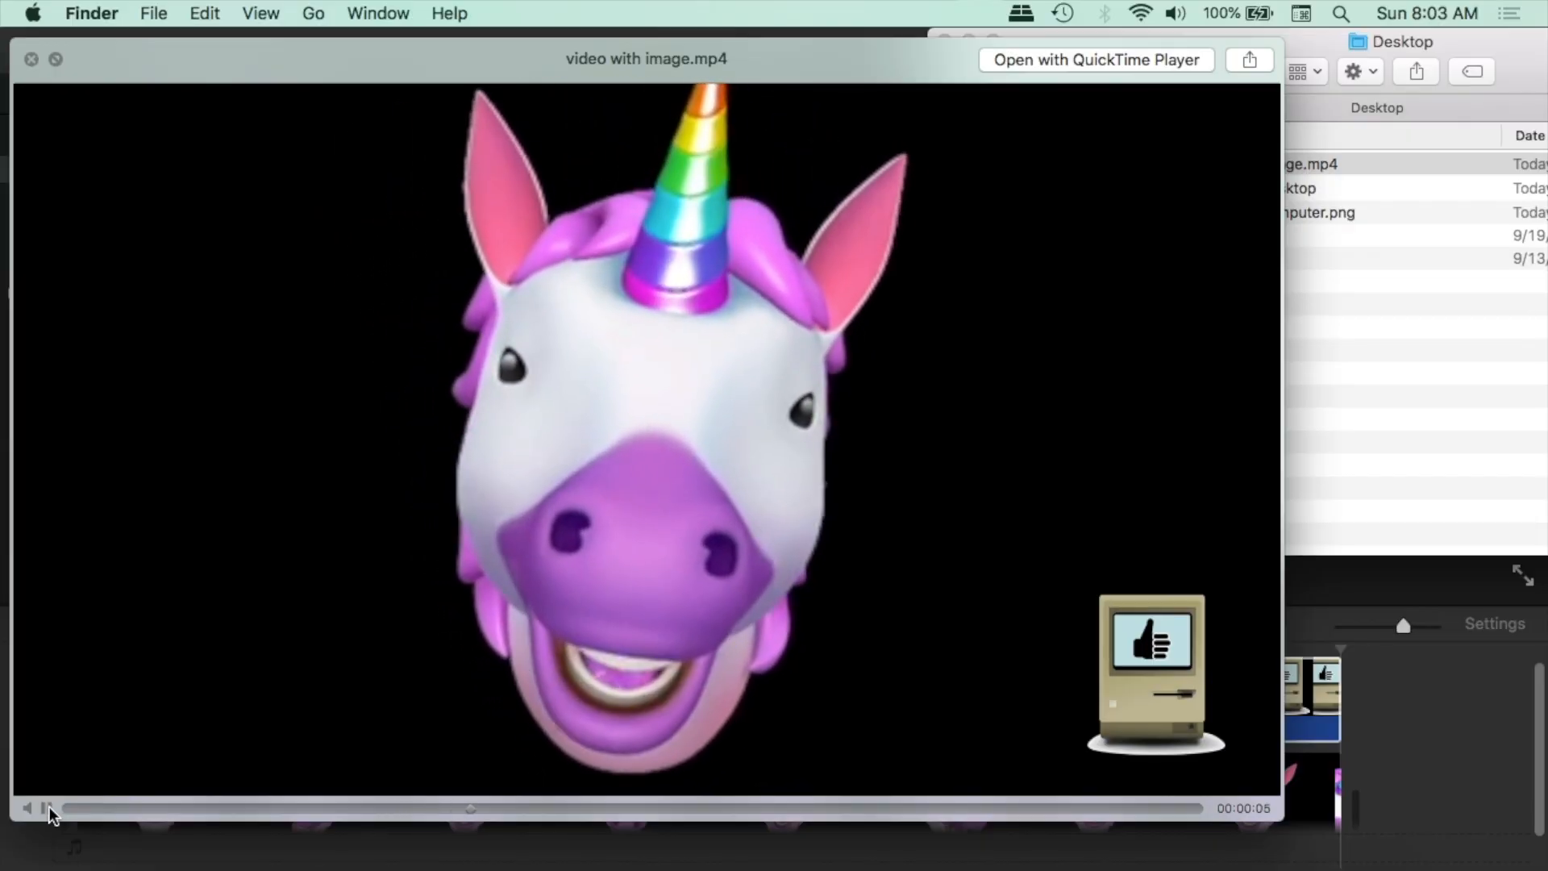
pyautogui.click(50, 806)
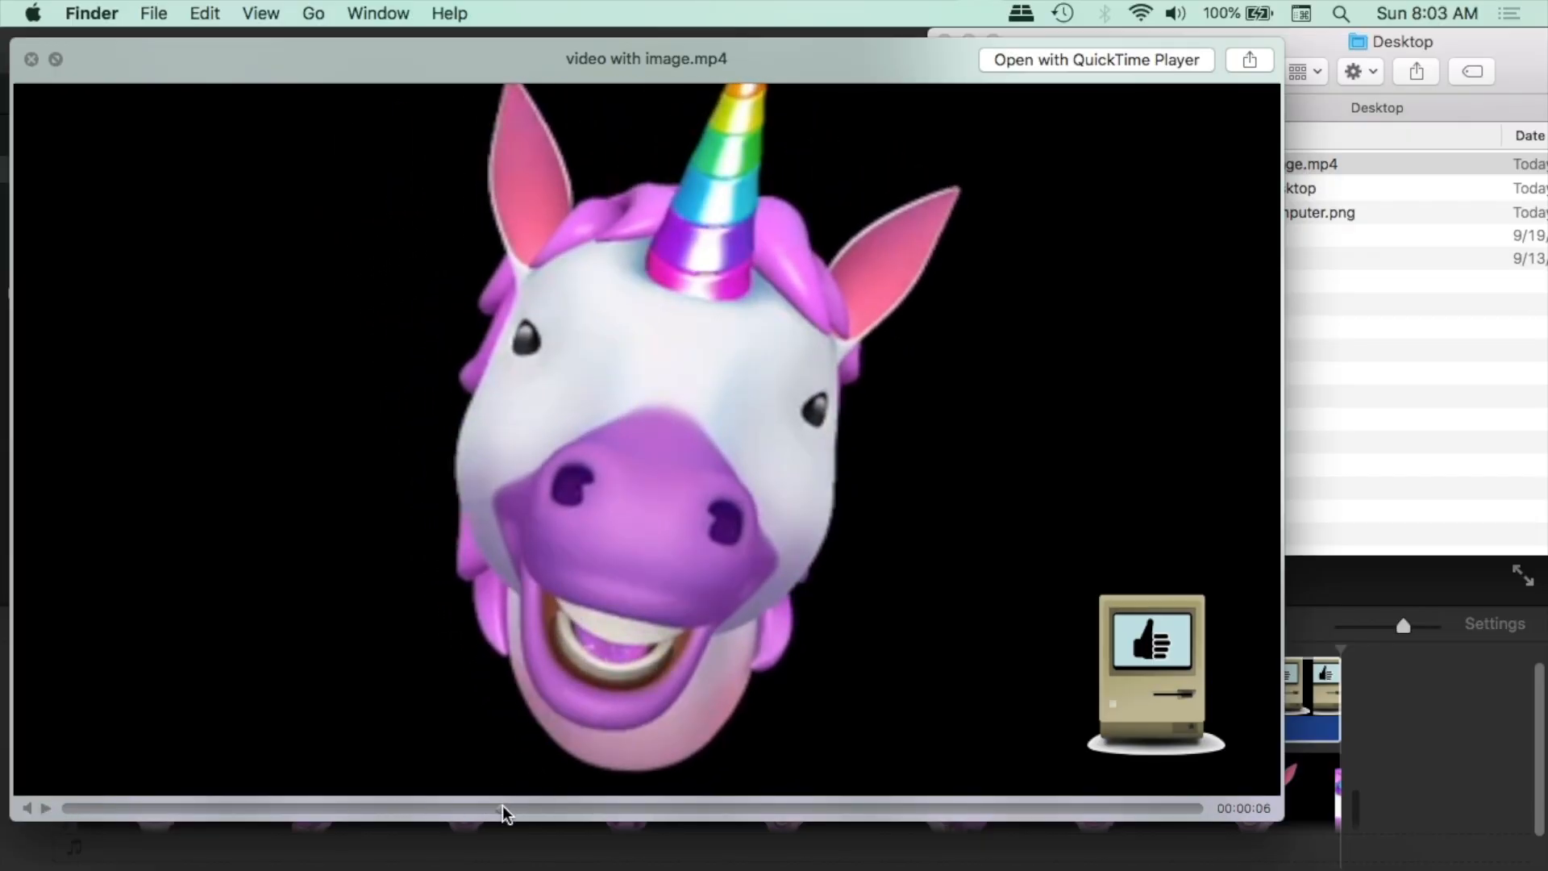
pyautogui.moveTo(501, 805); pyautogui.dragTo(1174, 803)
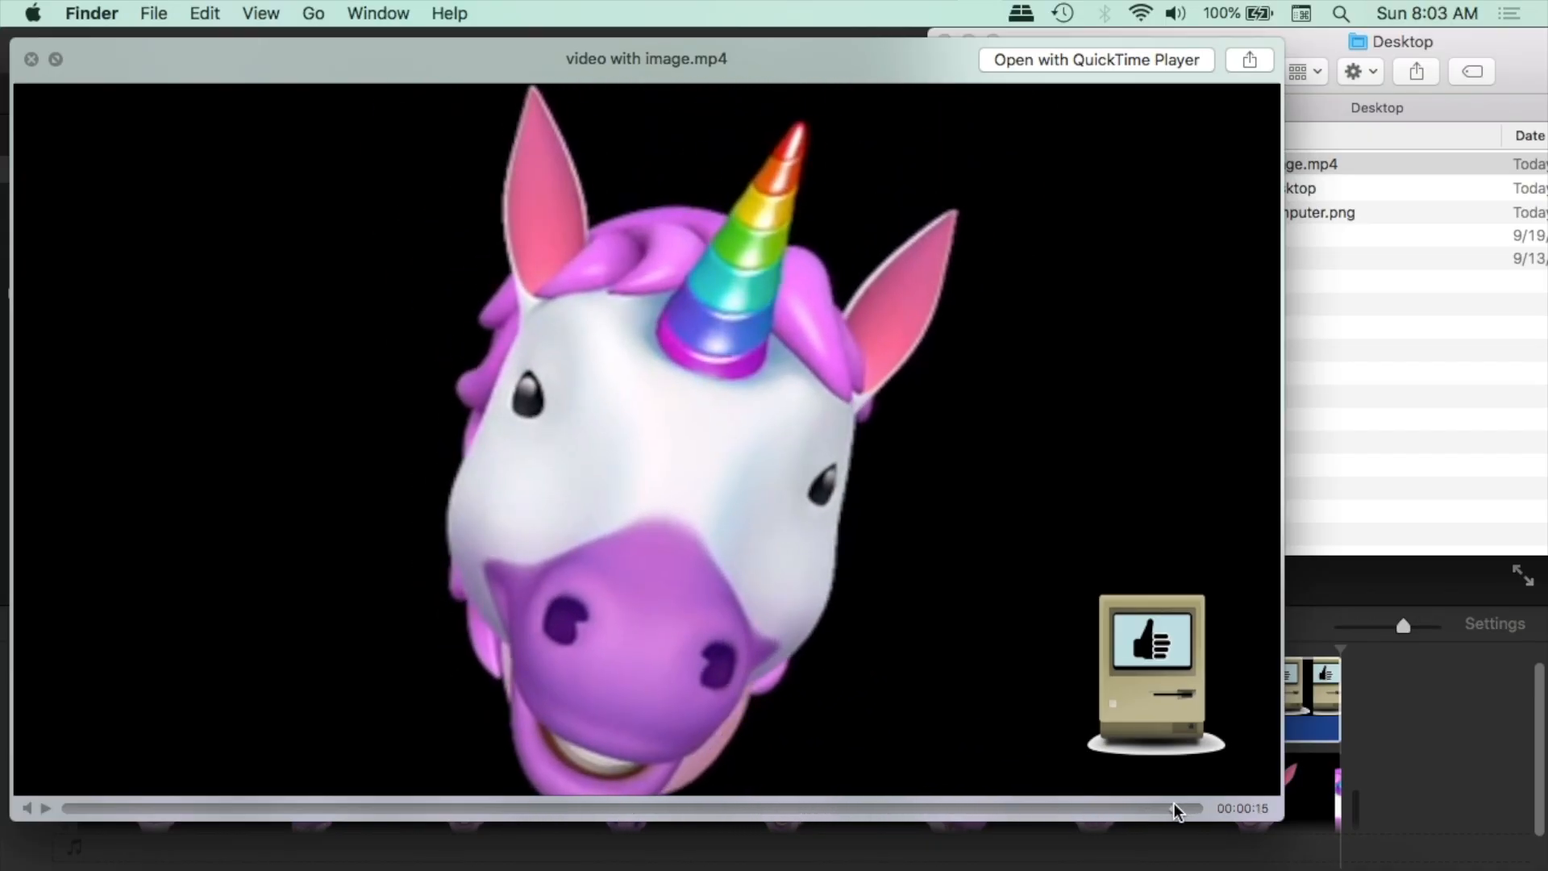
pyautogui.click(44, 811)
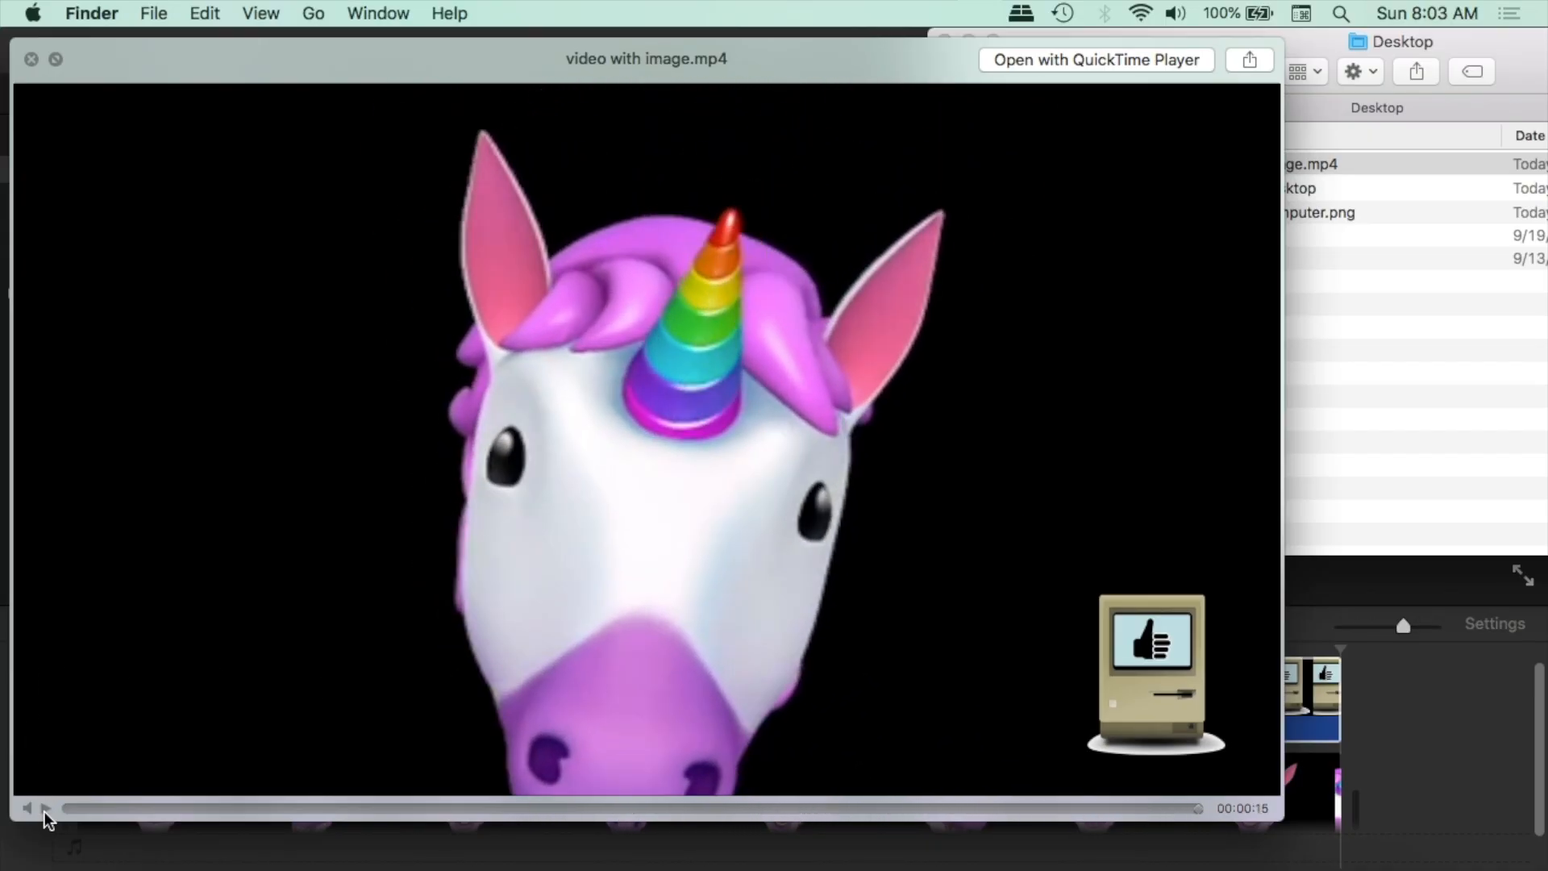